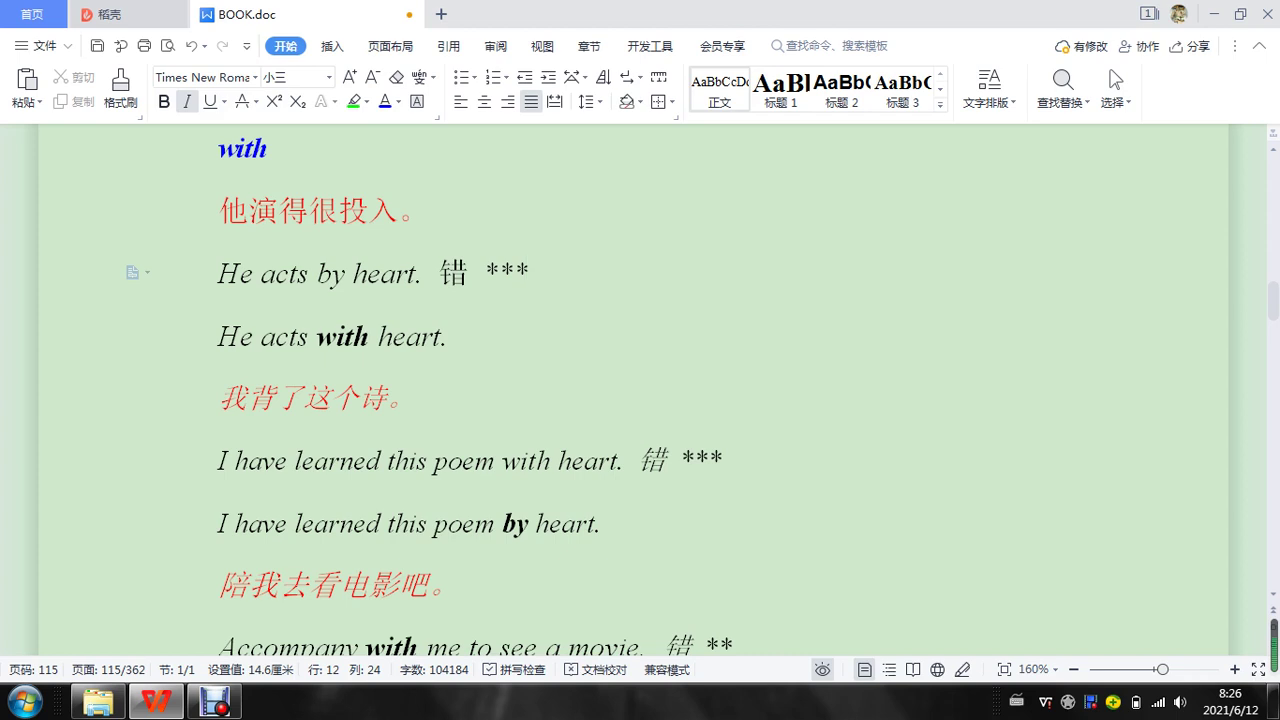
# Make the 错 mark after 'I have learned this poem with heart.' upright instead of italic
pyautogui.click(638, 460)
pyautogui.hotkey('shift', 'Right')
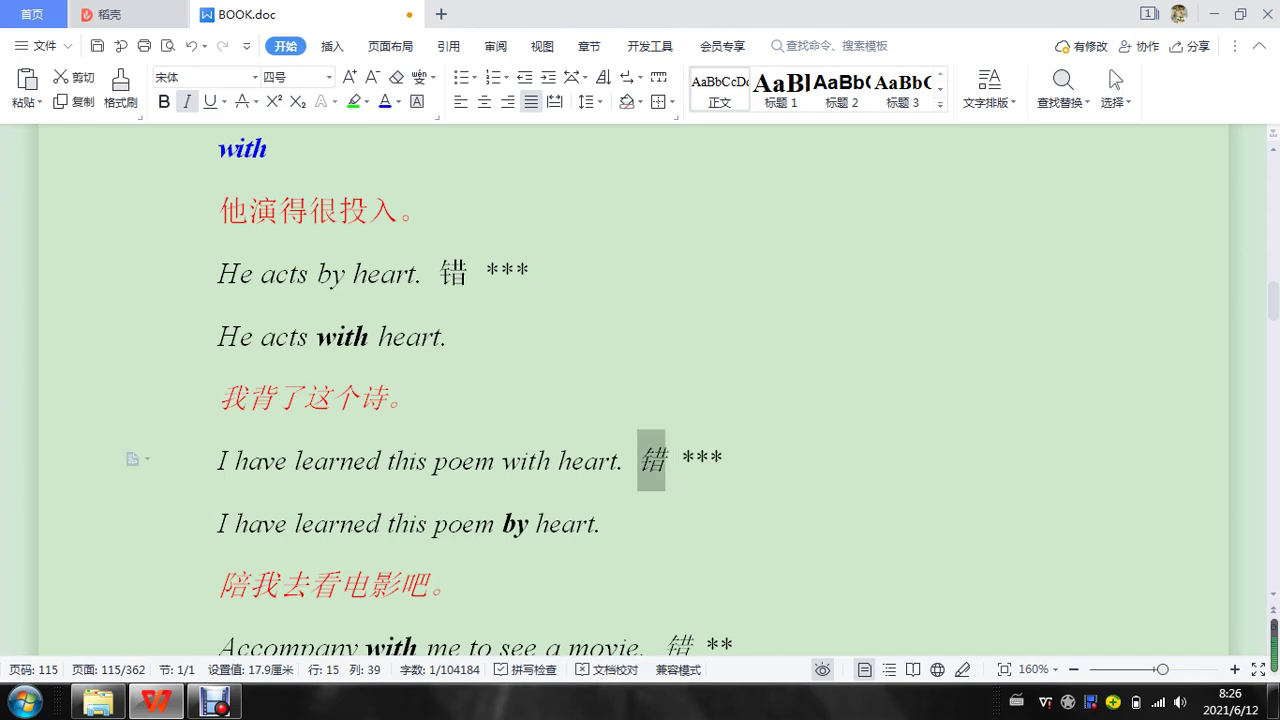
pyautogui.click(738, 414)
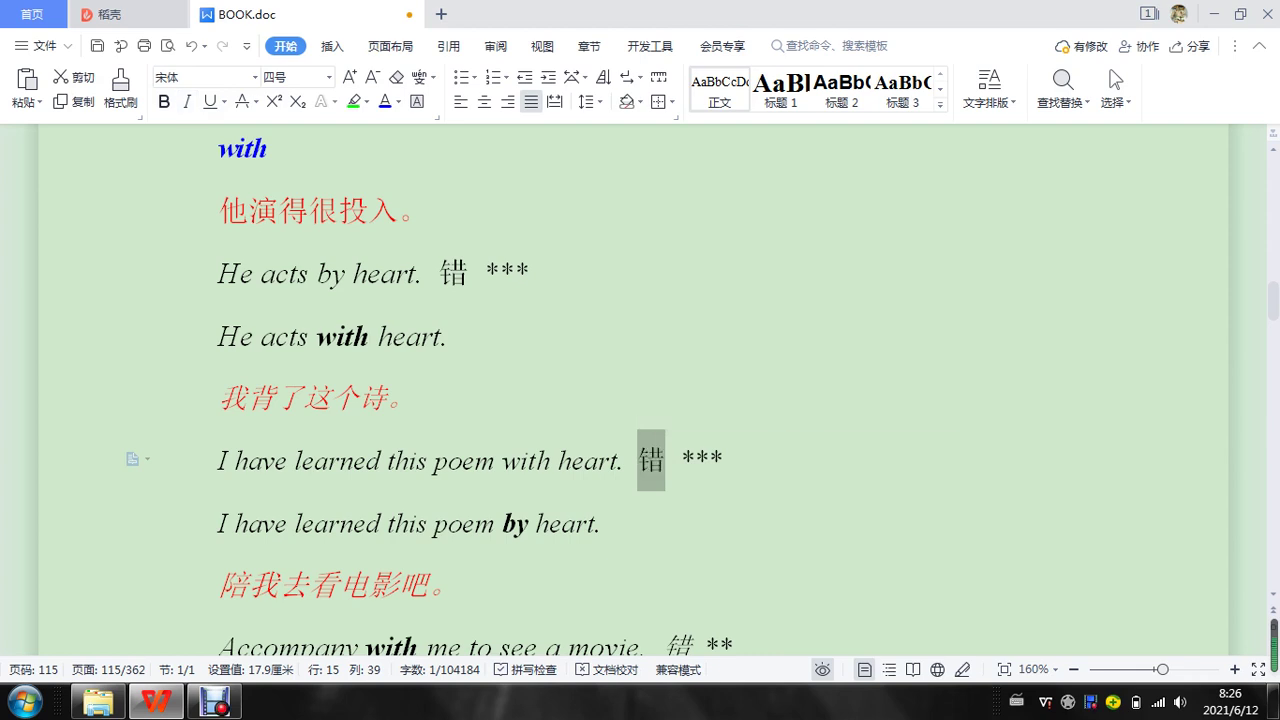
pyautogui.click(444, 460)
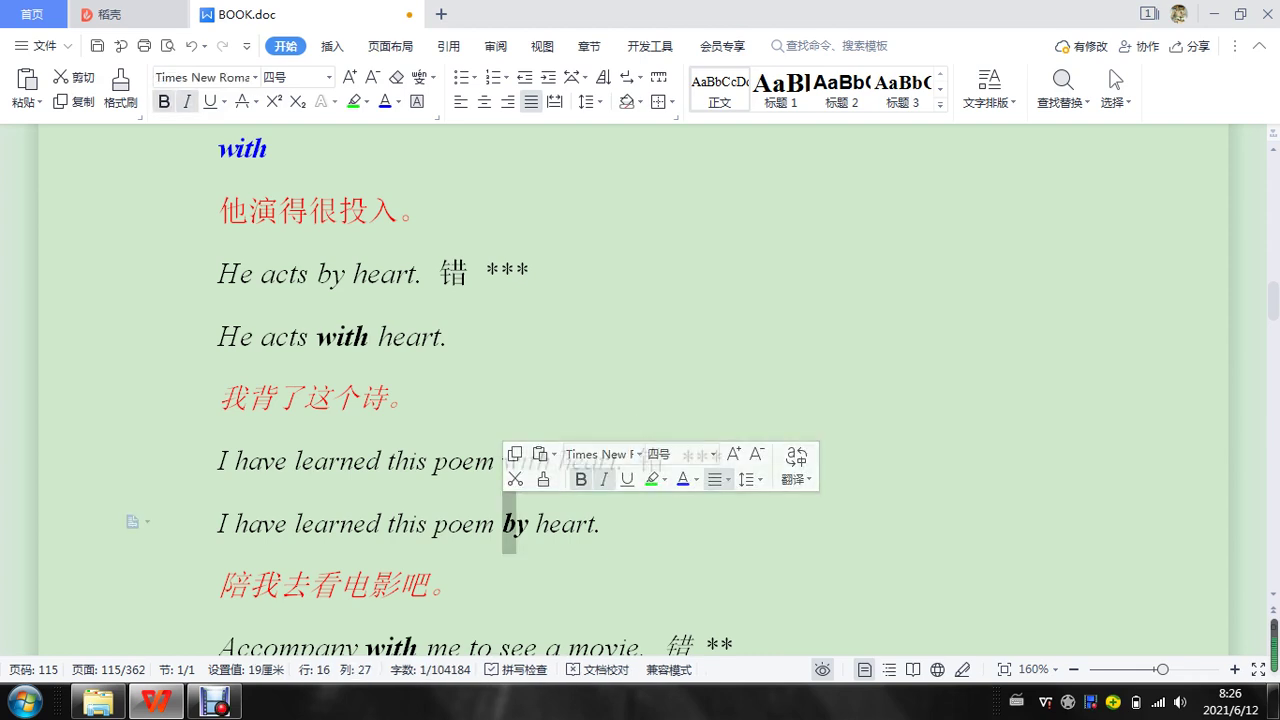
pyautogui.scroll(1, 640, 400)
pyautogui.scroll(9, 640, 400)
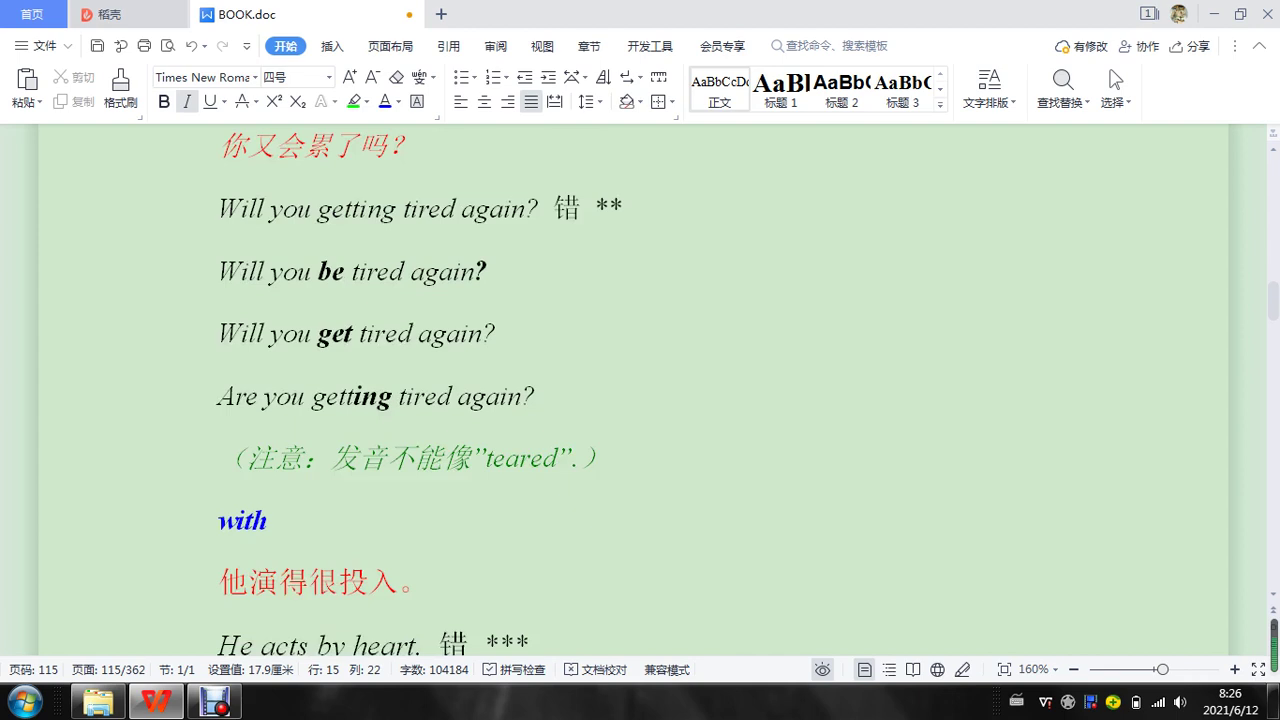
pyautogui.scroll(1, 640, 400)
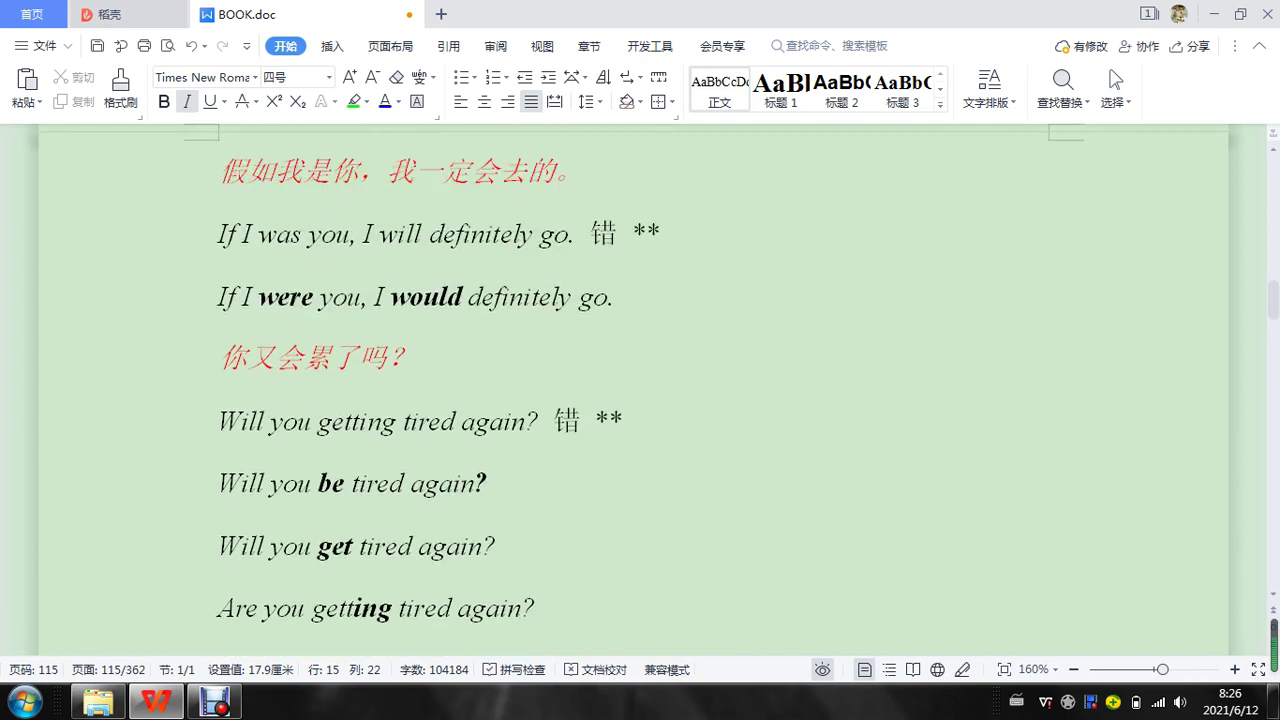
pyautogui.scroll(4, 640, 390)
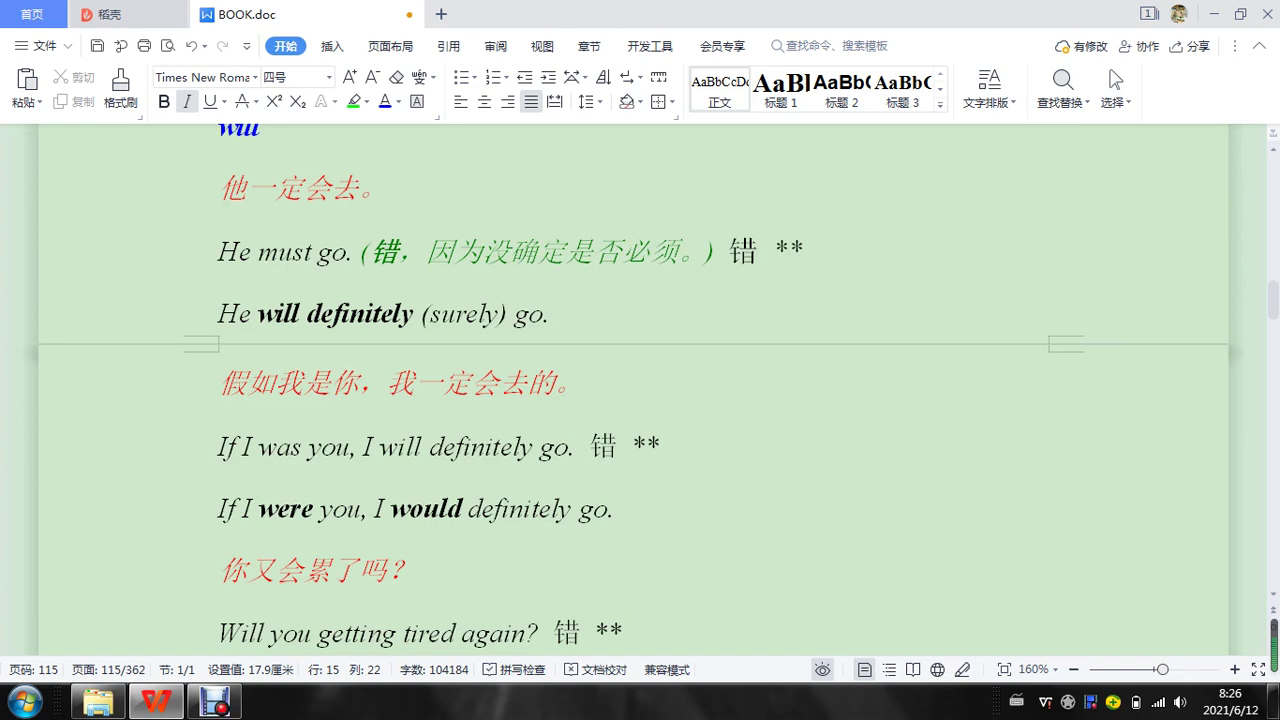
pyautogui.moveTo(421, 314); pyautogui.dragTo(508, 314)
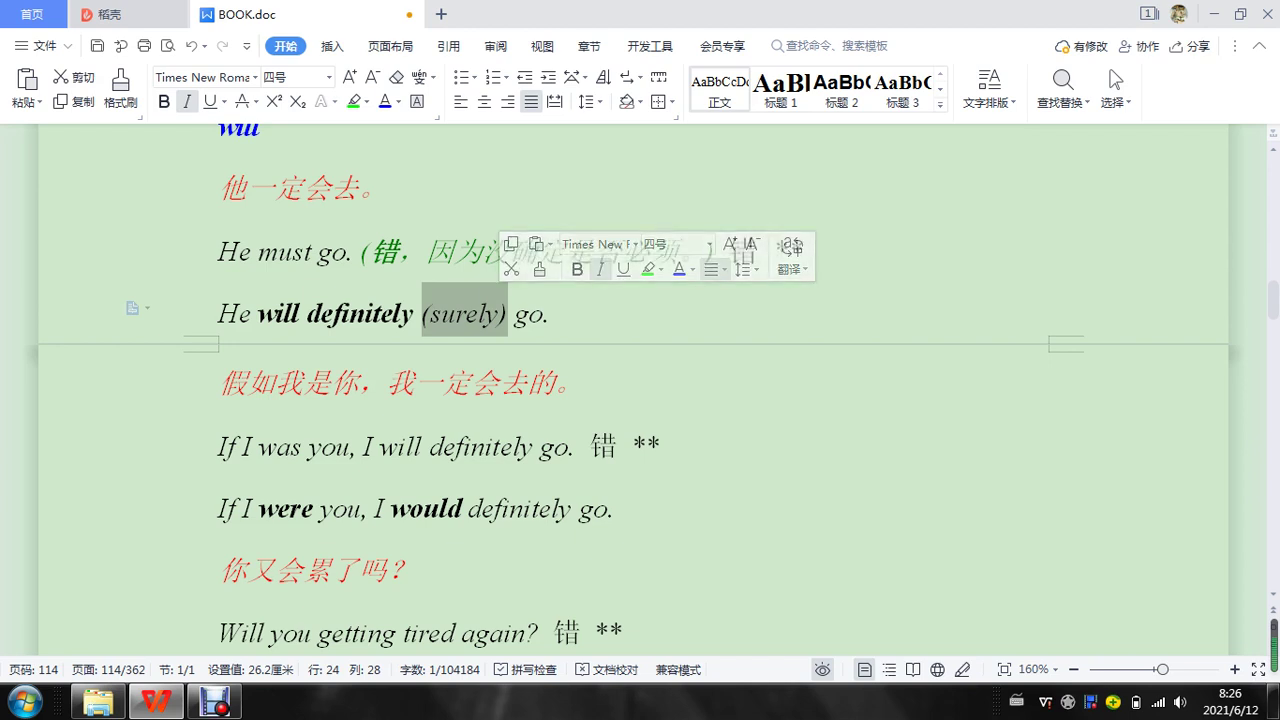
pyautogui.click(363, 446)
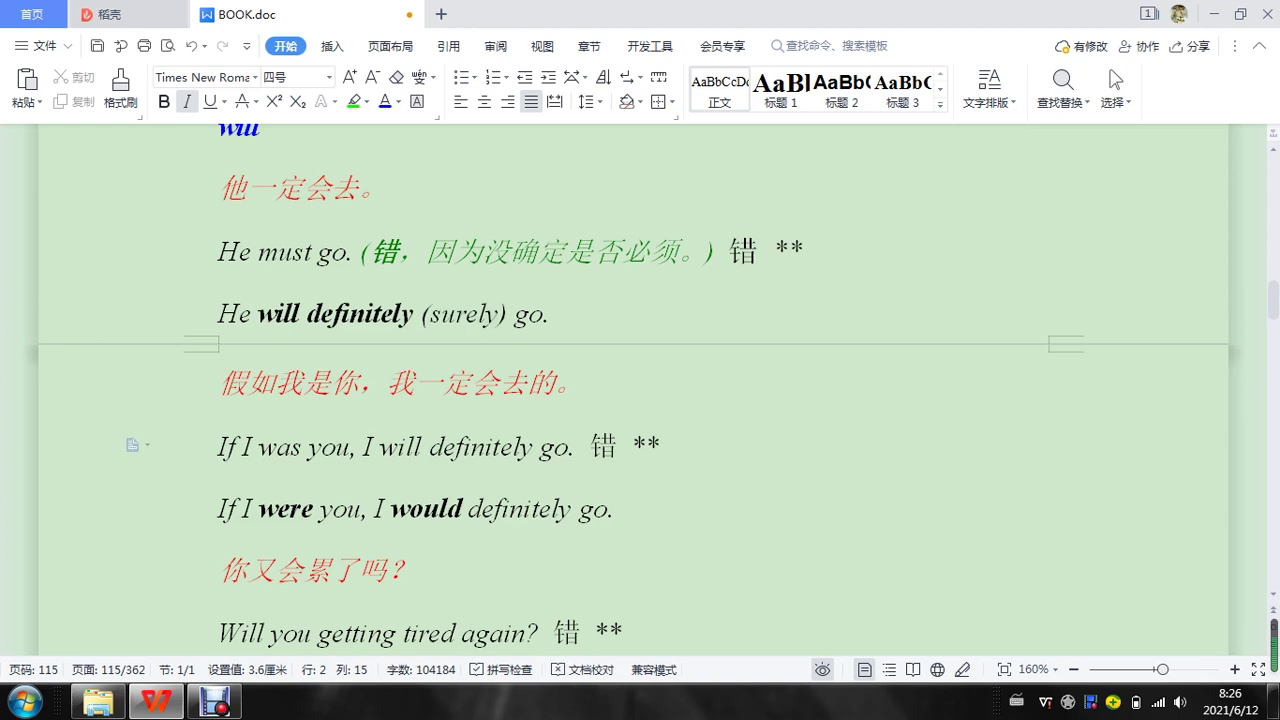
pyautogui.scroll(-3, 363, 446)
pyautogui.scroll(-20, 363, 446)
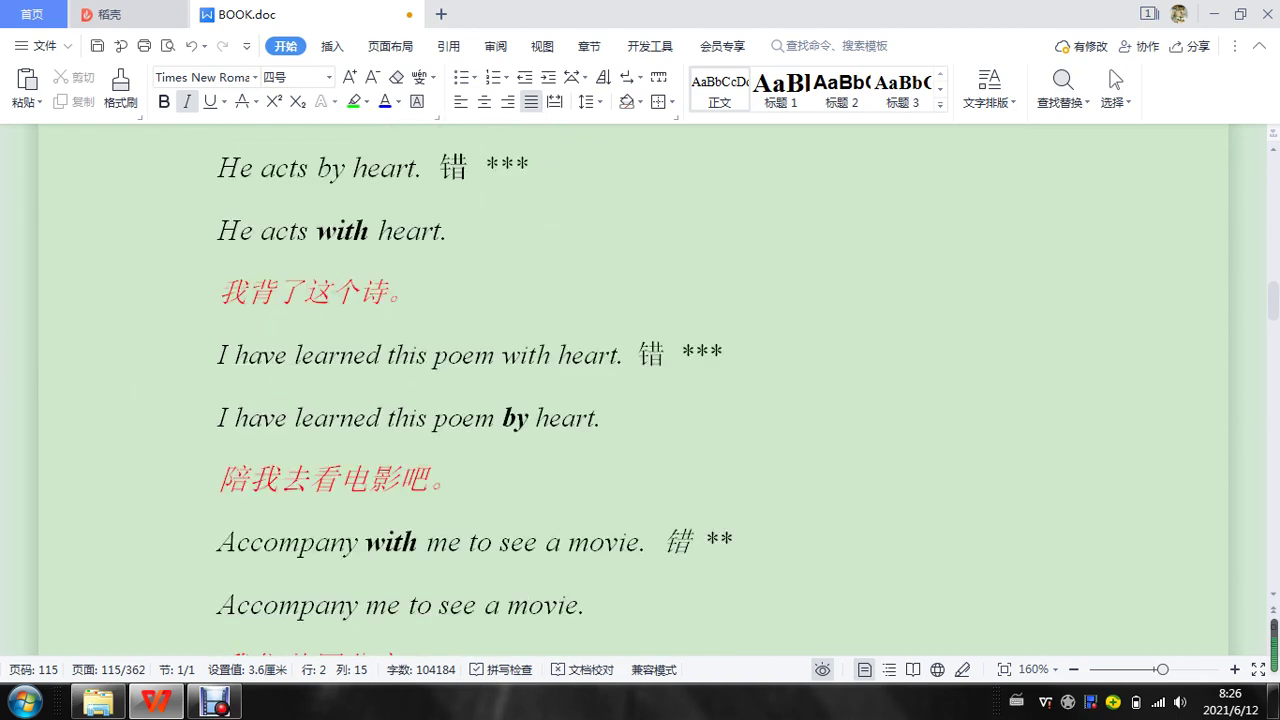
pyautogui.scroll(-2, 363, 446)
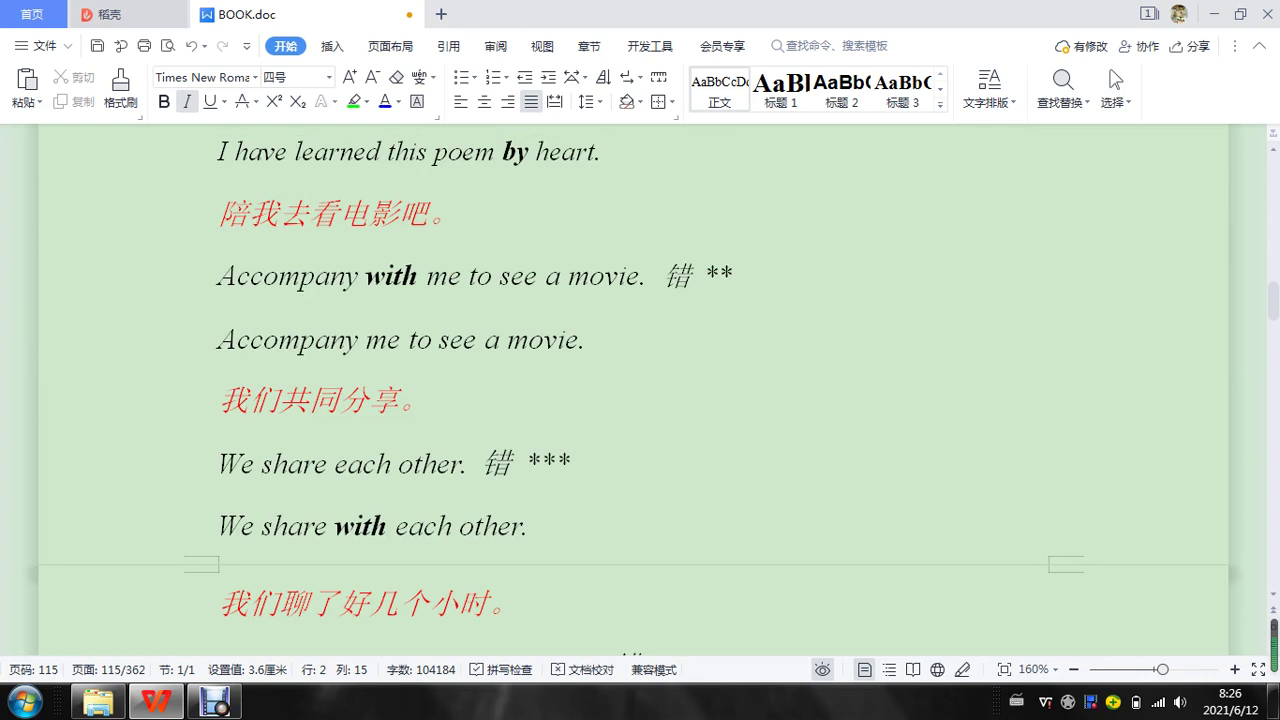
pyautogui.moveTo(691, 276); pyautogui.dragTo(664, 276)
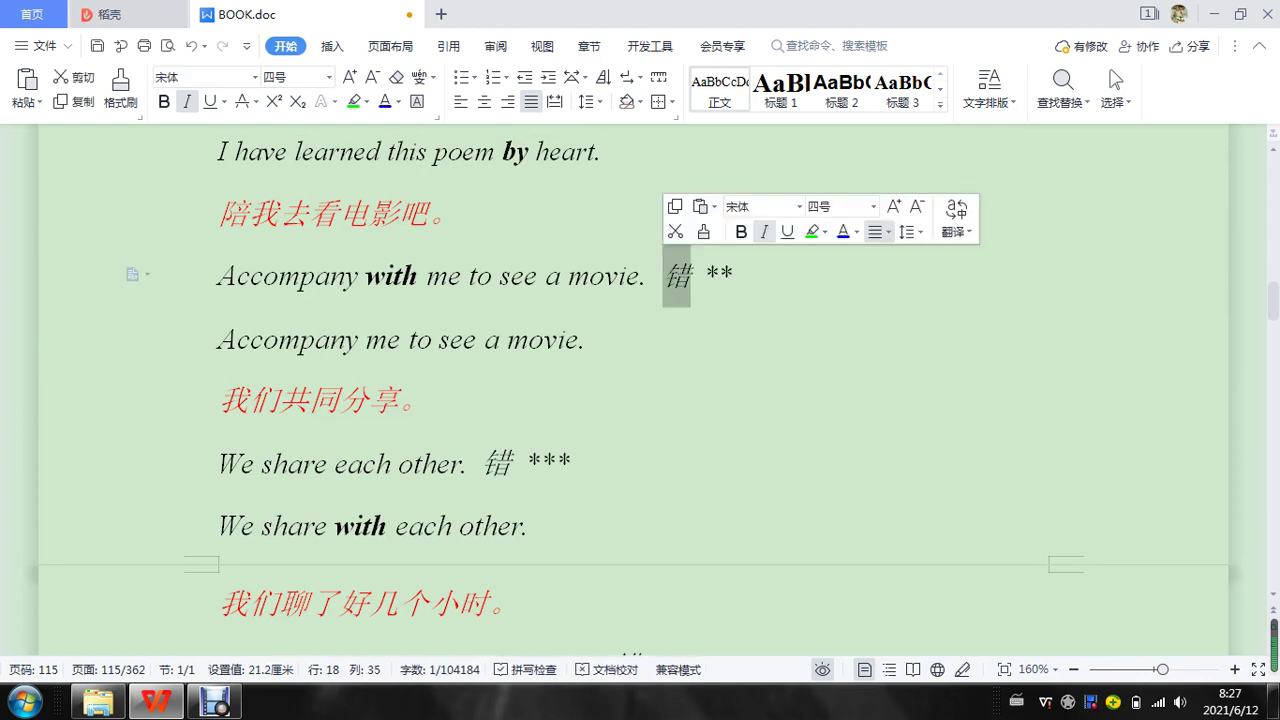
pyautogui.click(705, 276)
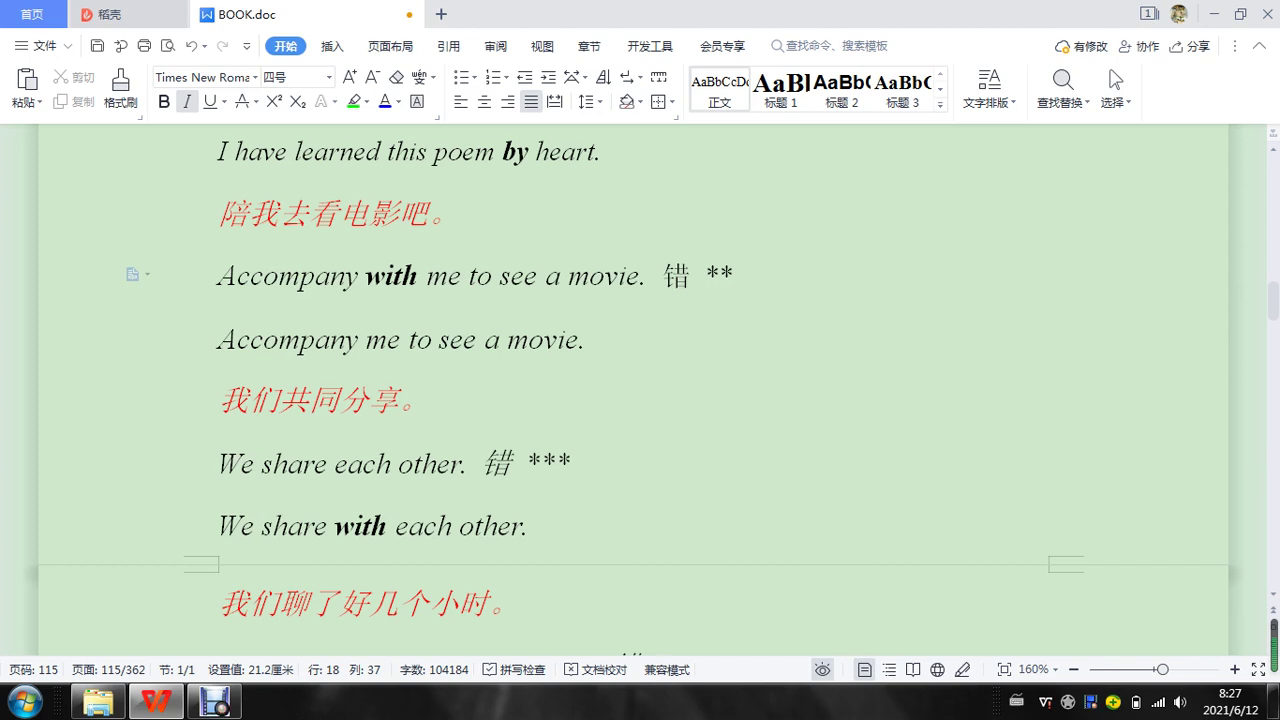
# Remove the italic from the 错 mark after 'We share each other.'
pyautogui.doubleClick(497, 463)
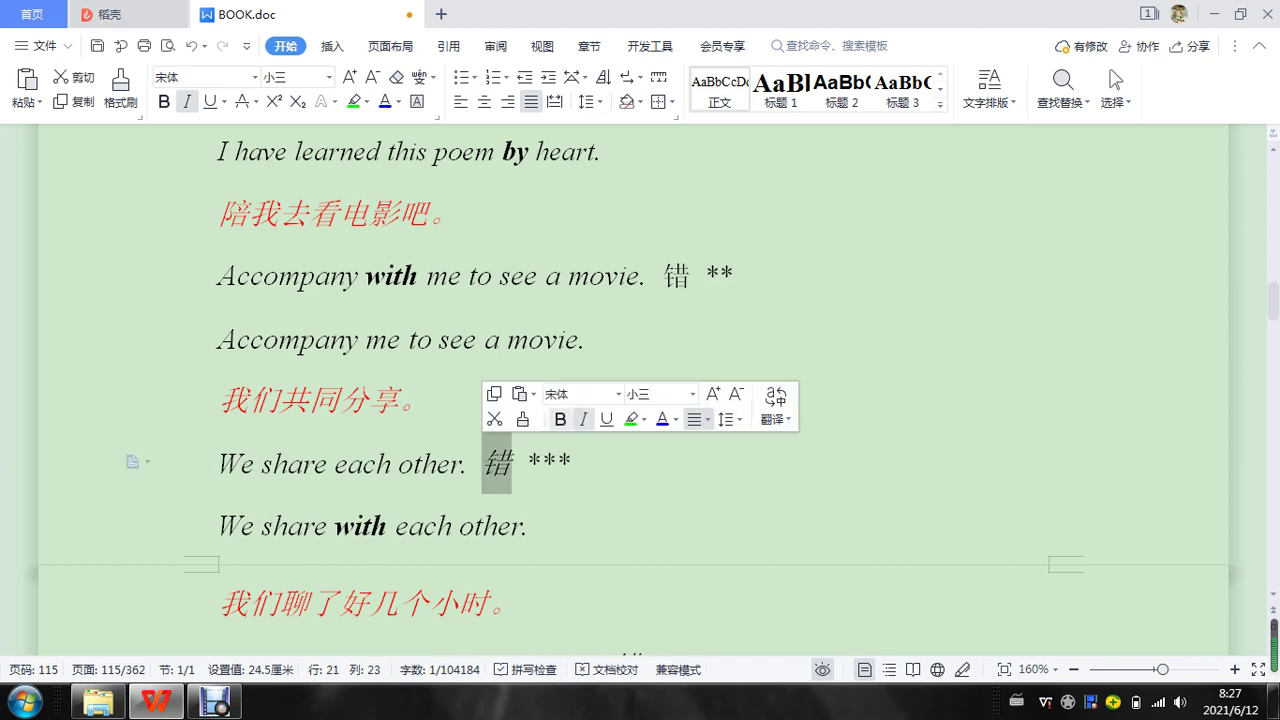
pyautogui.hotkey('ctrl', 'i')
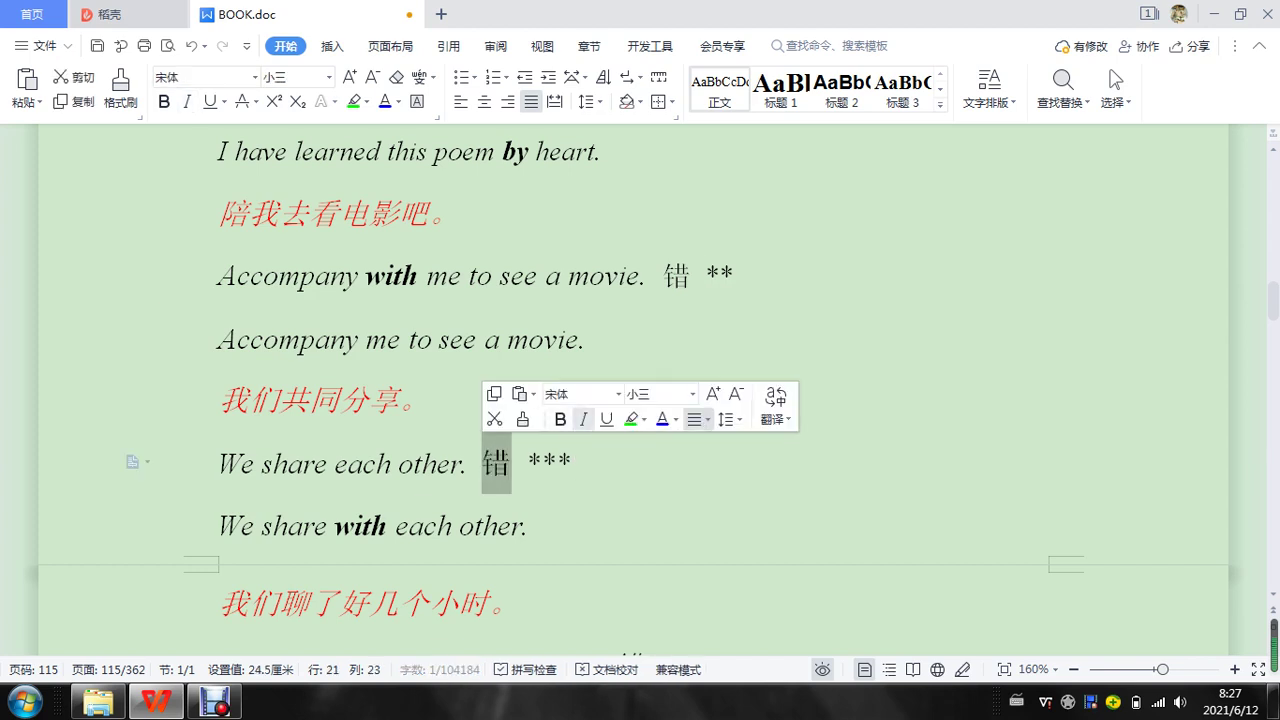
pyautogui.click(451, 463)
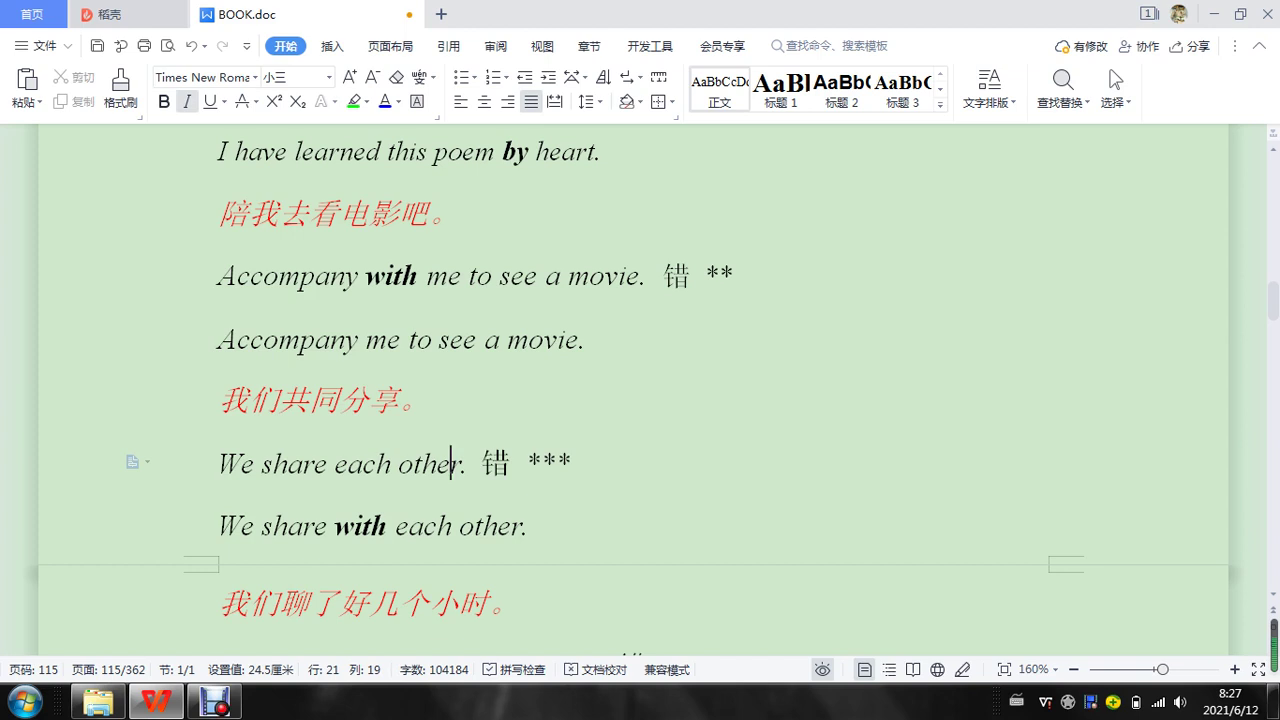
# Un-italicize the 错 mark after 'We talked each other for hours.' further down the page
pyautogui.scroll(-1, 634, 385)
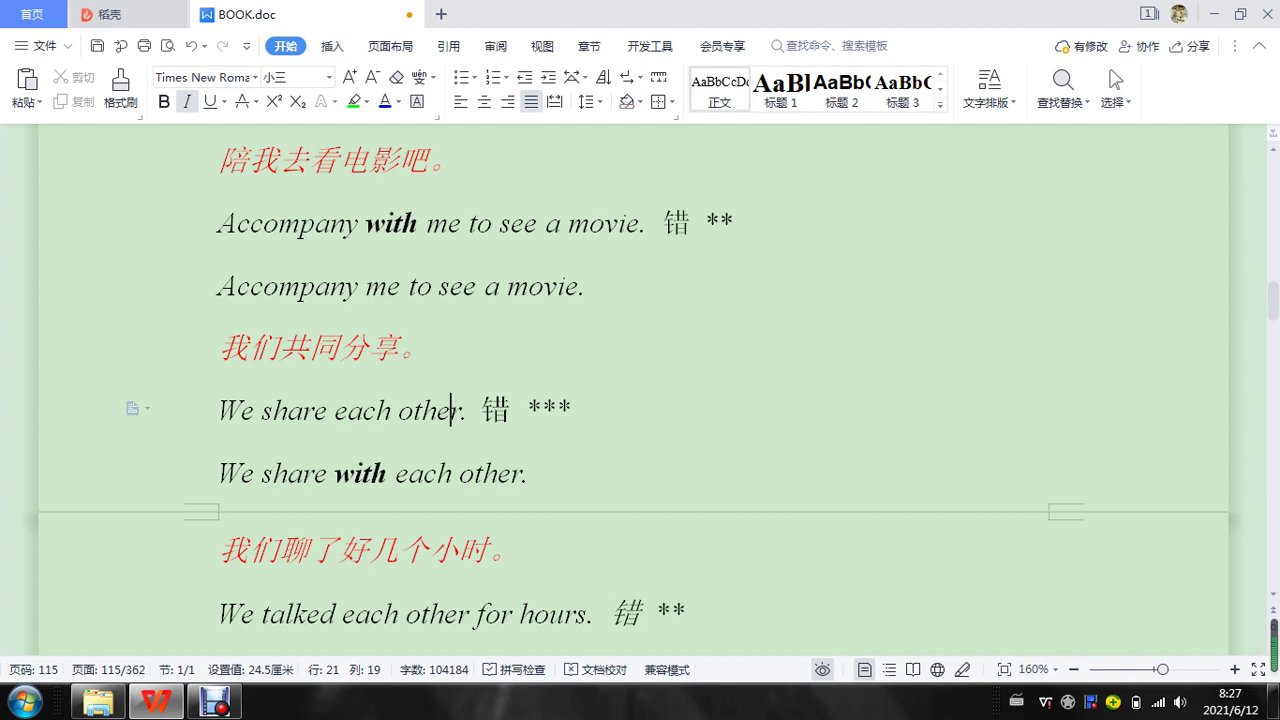
pyautogui.scroll(-1, 633, 393)
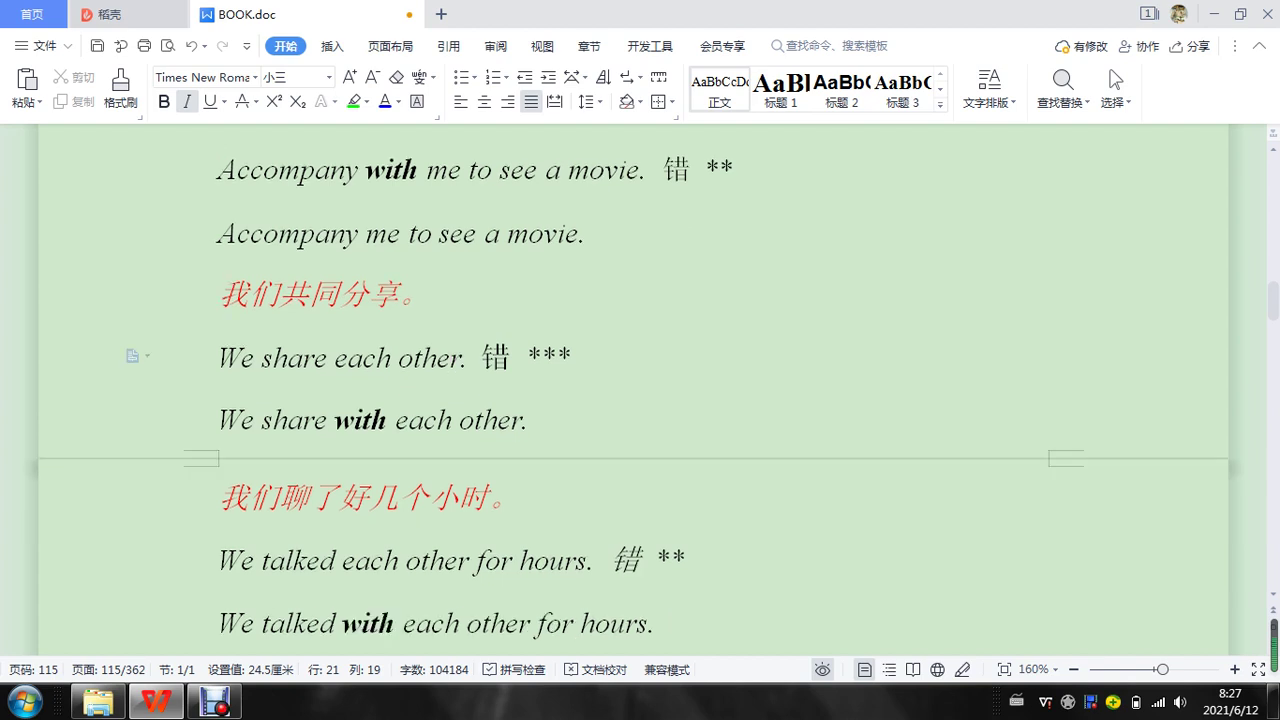
pyautogui.scroll(-1, 633, 393)
pyautogui.scroll(-1, 633, 393)
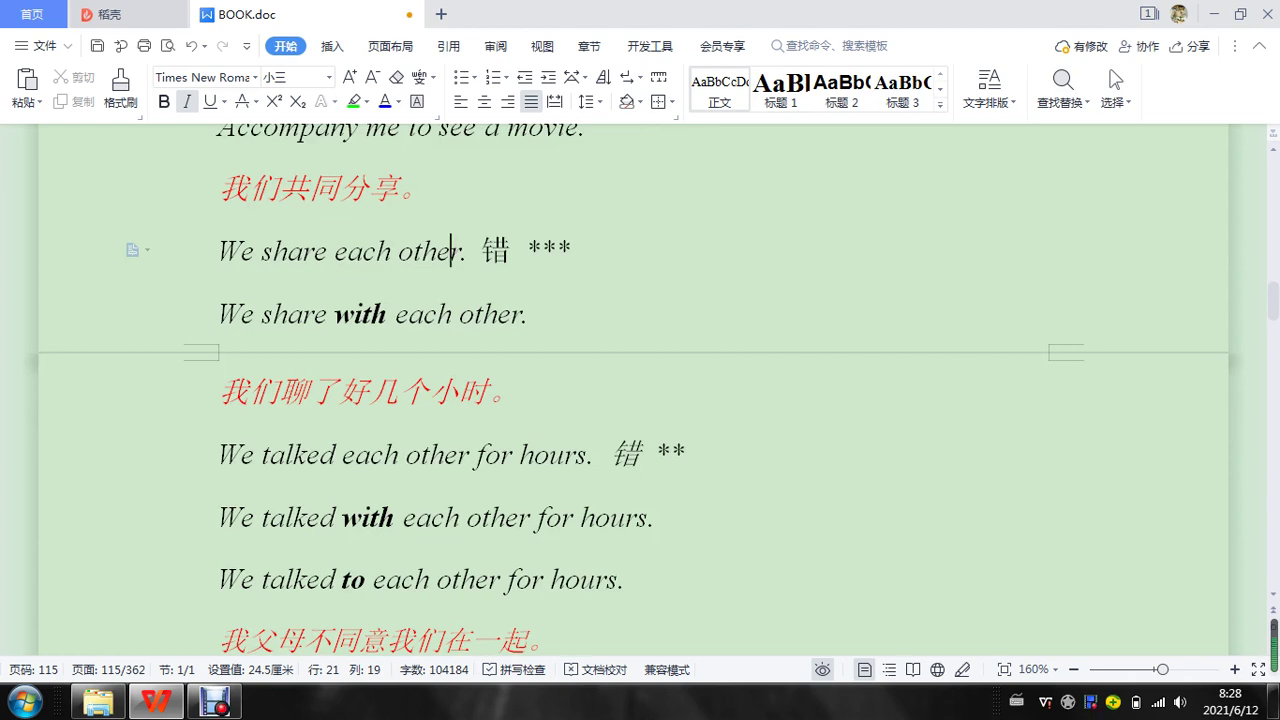
pyautogui.scroll(-1, 633, 393)
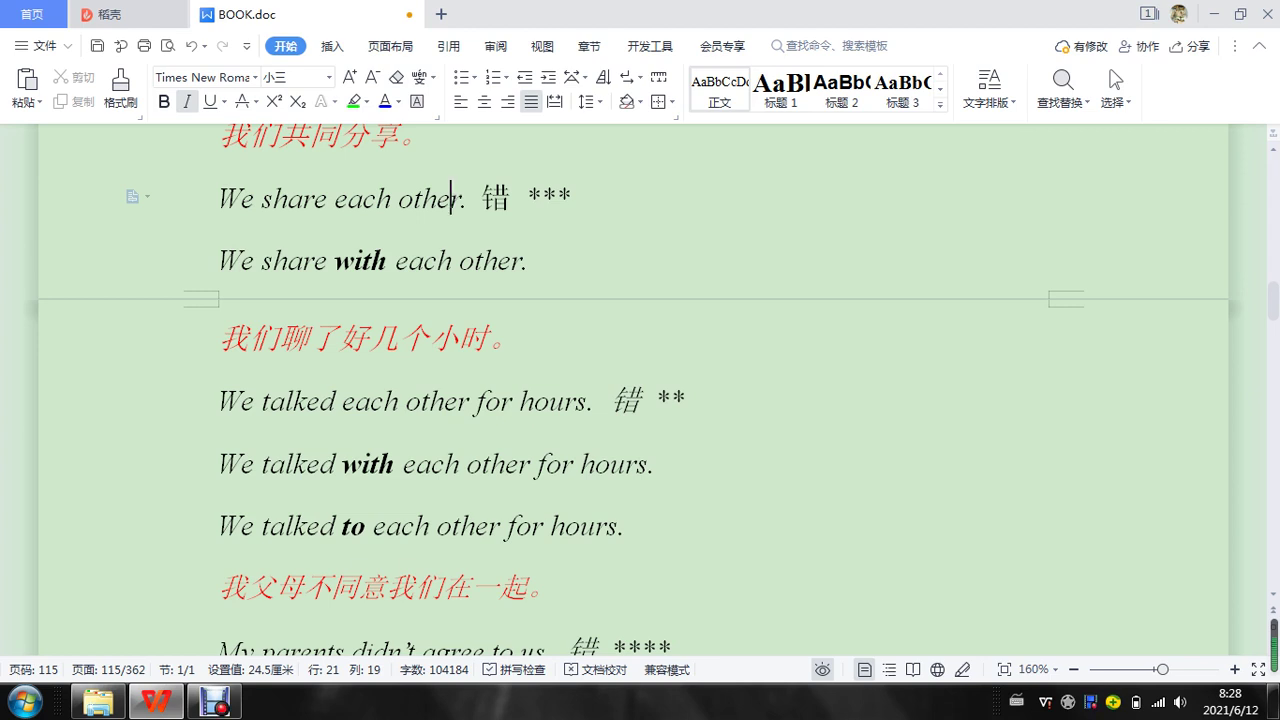
pyautogui.doubleClick(626, 400)
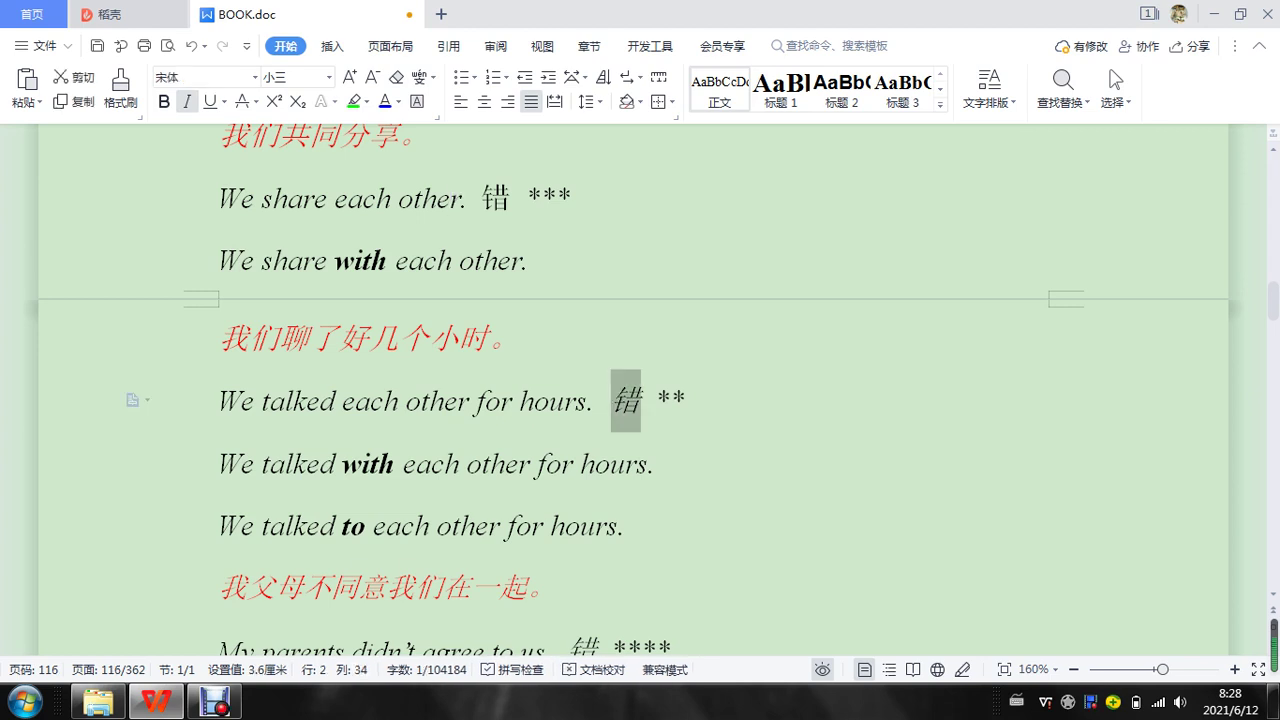
pyautogui.hotkey('ctrl', 'i')
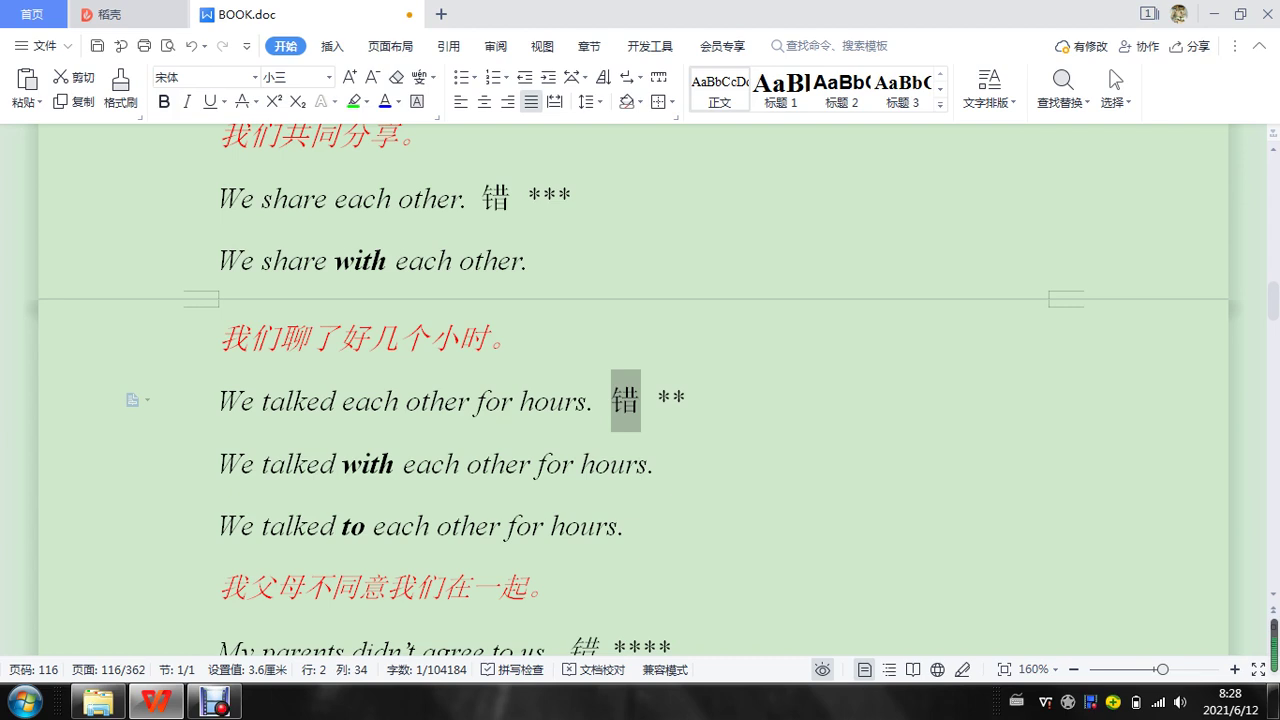
pyautogui.scroll(-1, 633, 390)
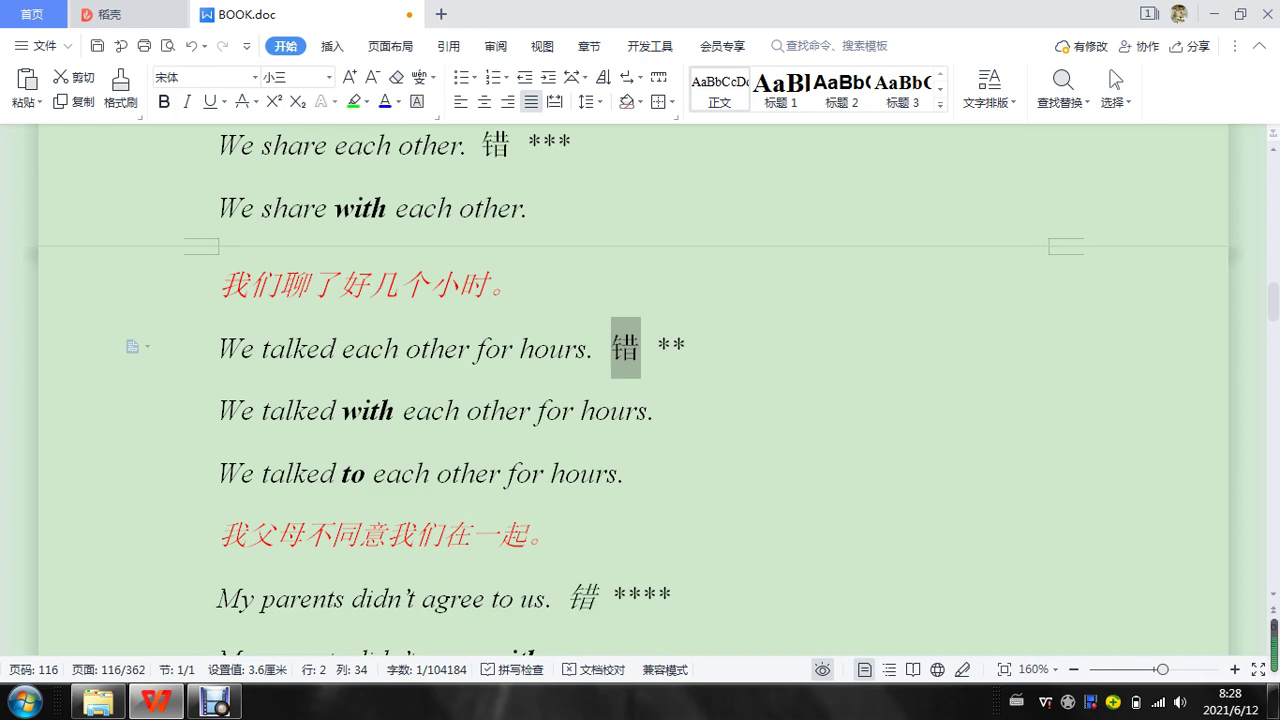
pyautogui.click(343, 348)
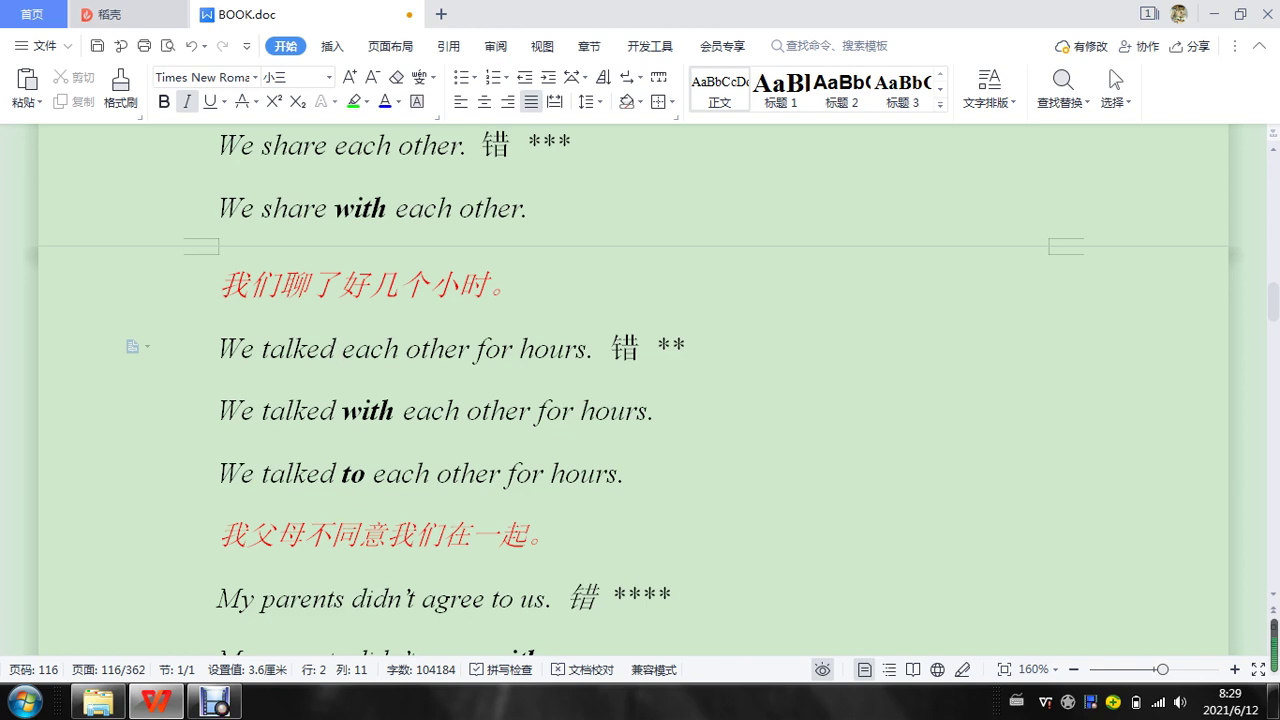
# Remove the underline from the corrected word 'with' in the parents entry
pyautogui.scroll(-2, 633, 377)
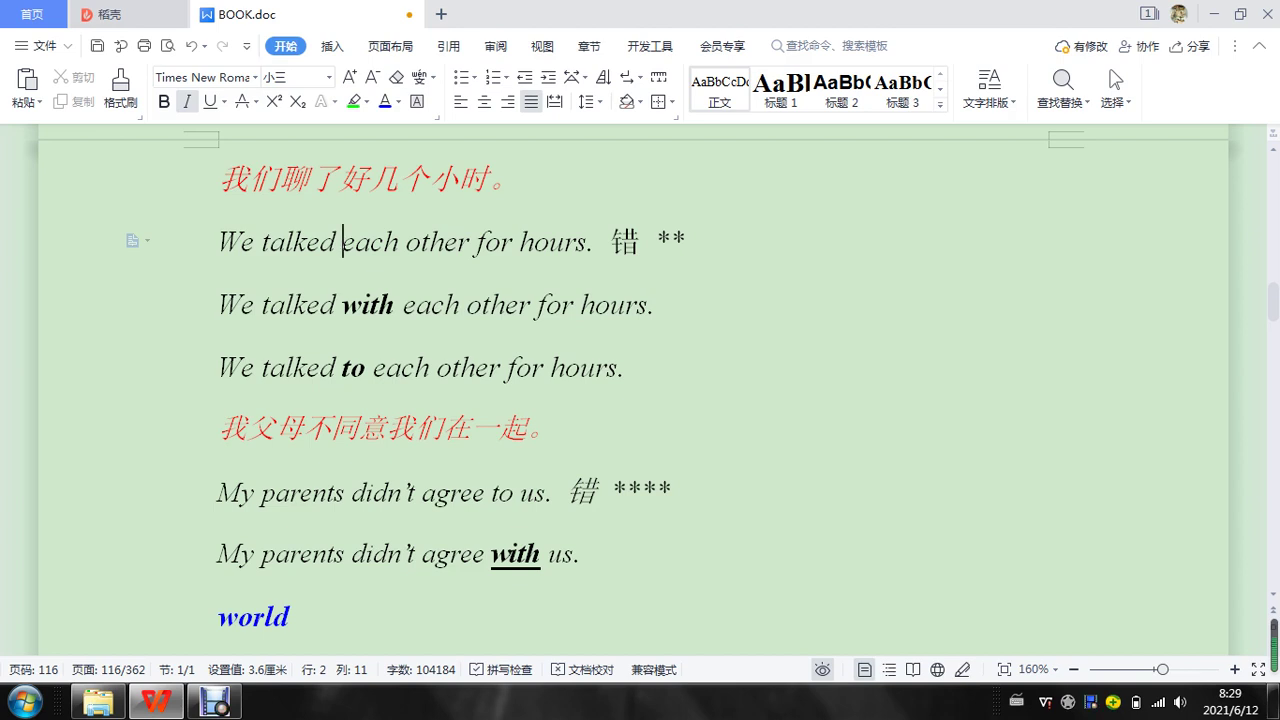
pyautogui.moveTo(491, 554); pyautogui.dragTo(541, 554)
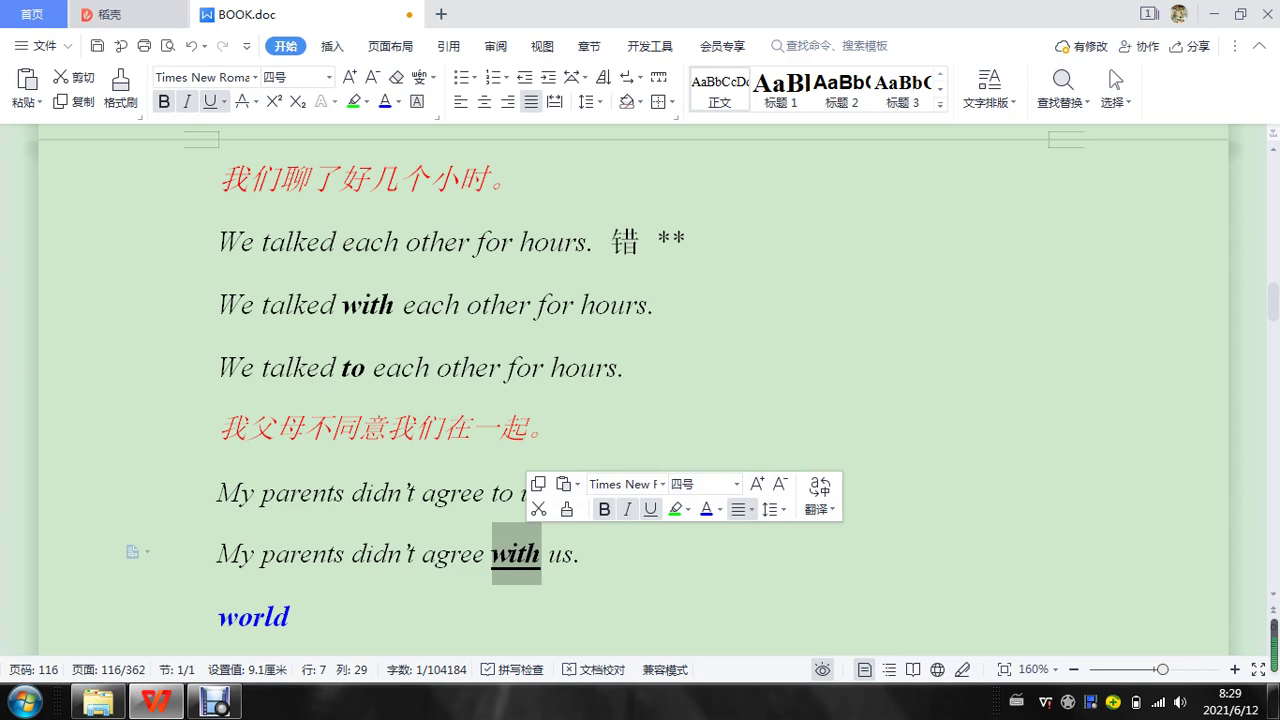
pyautogui.hotkey('ctrl', 'u')
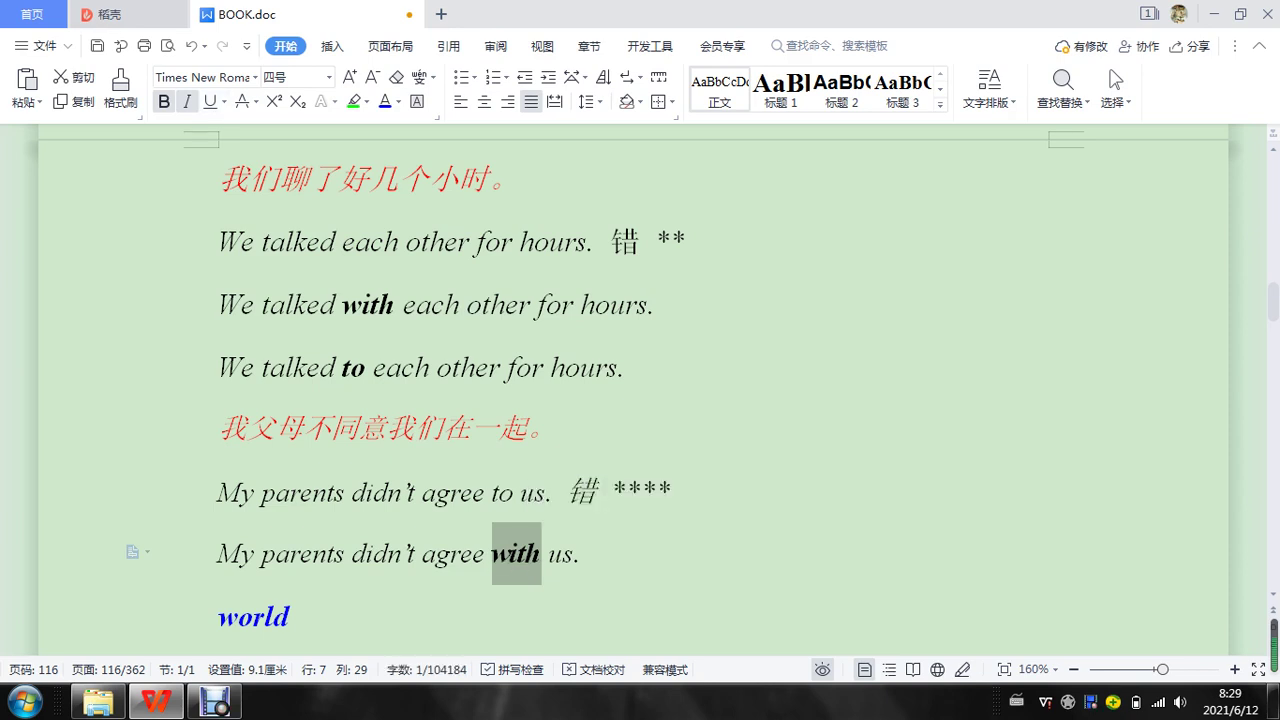
# Add a new line above the corrected sentence reading 'My parents didn't agree us.'
pyautogui.press('Home')
pyautogui.press('Return')
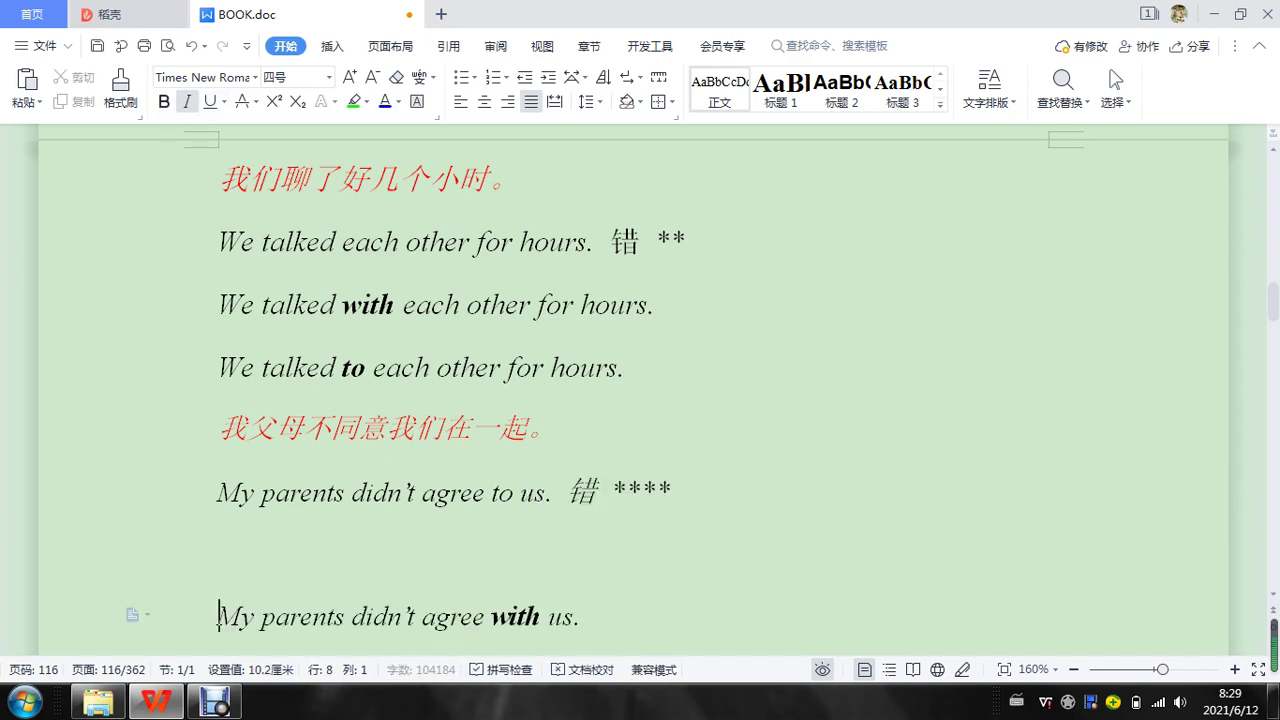
pyautogui.write('My')
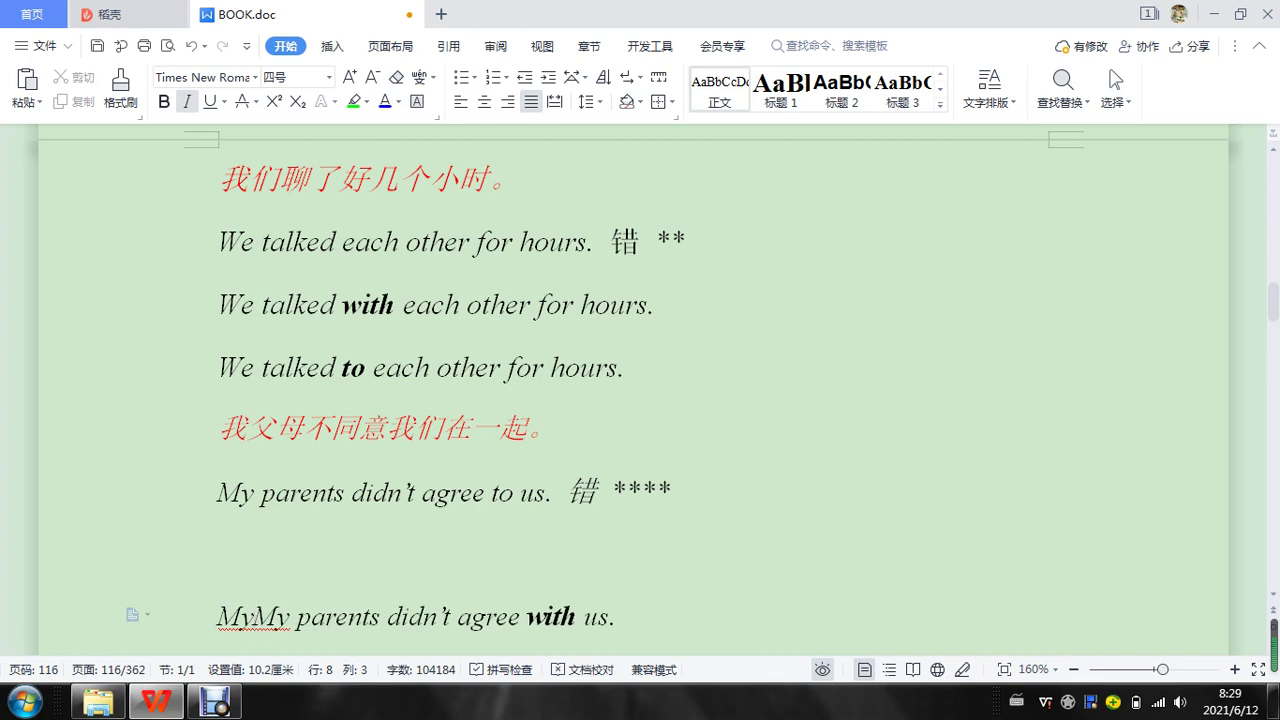
pyautogui.press('BackSpace')
pyautogui.press('BackSpace')
pyautogui.press('Up')
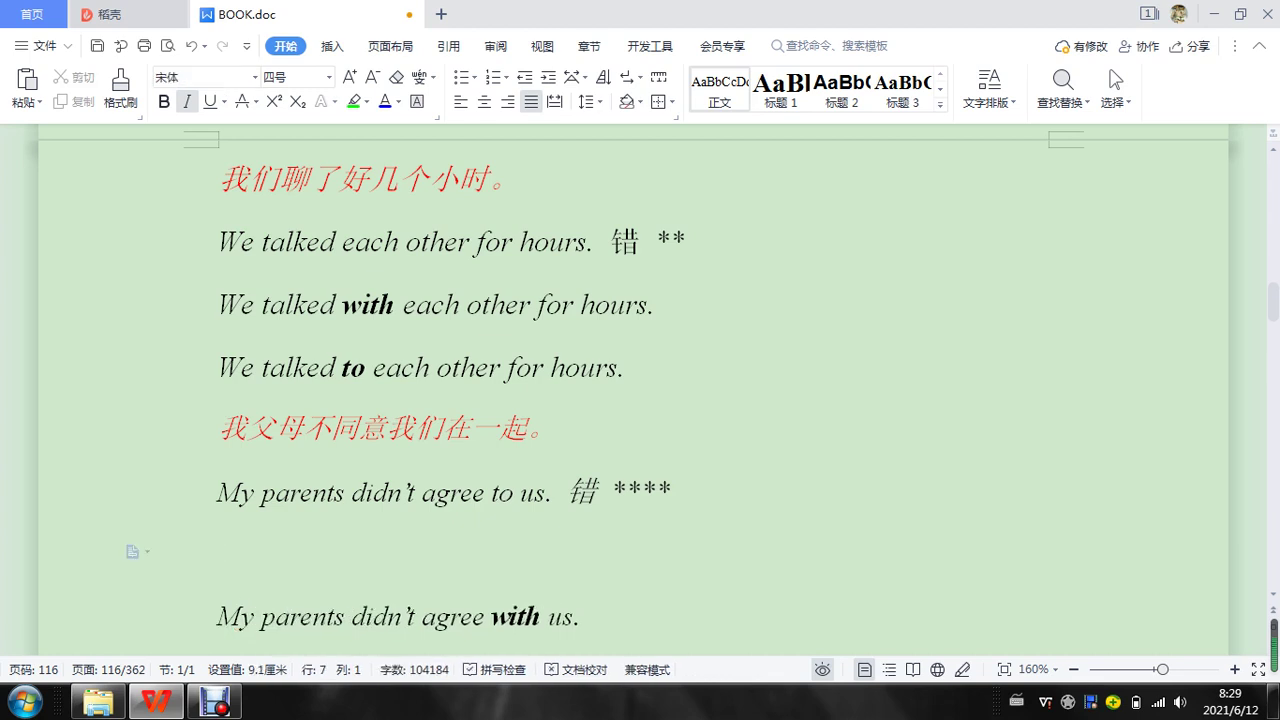
pyautogui.write('My parent')
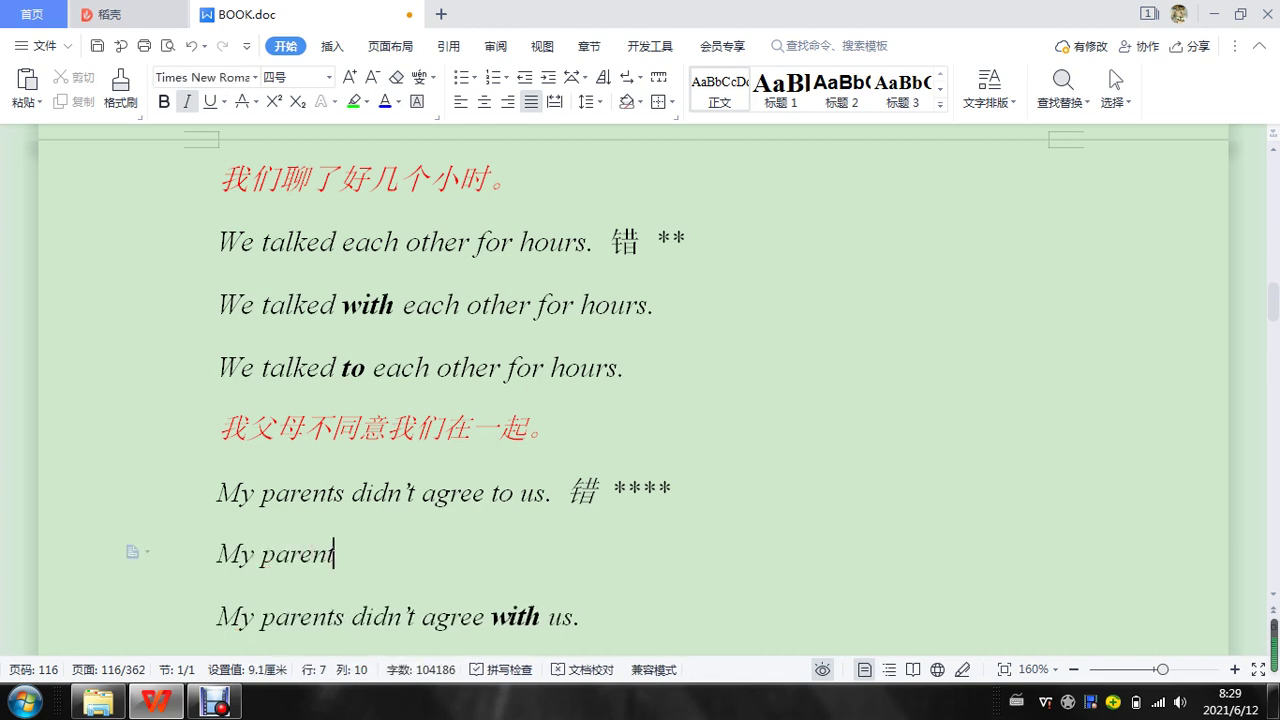
pyautogui.write("s didn't agre")
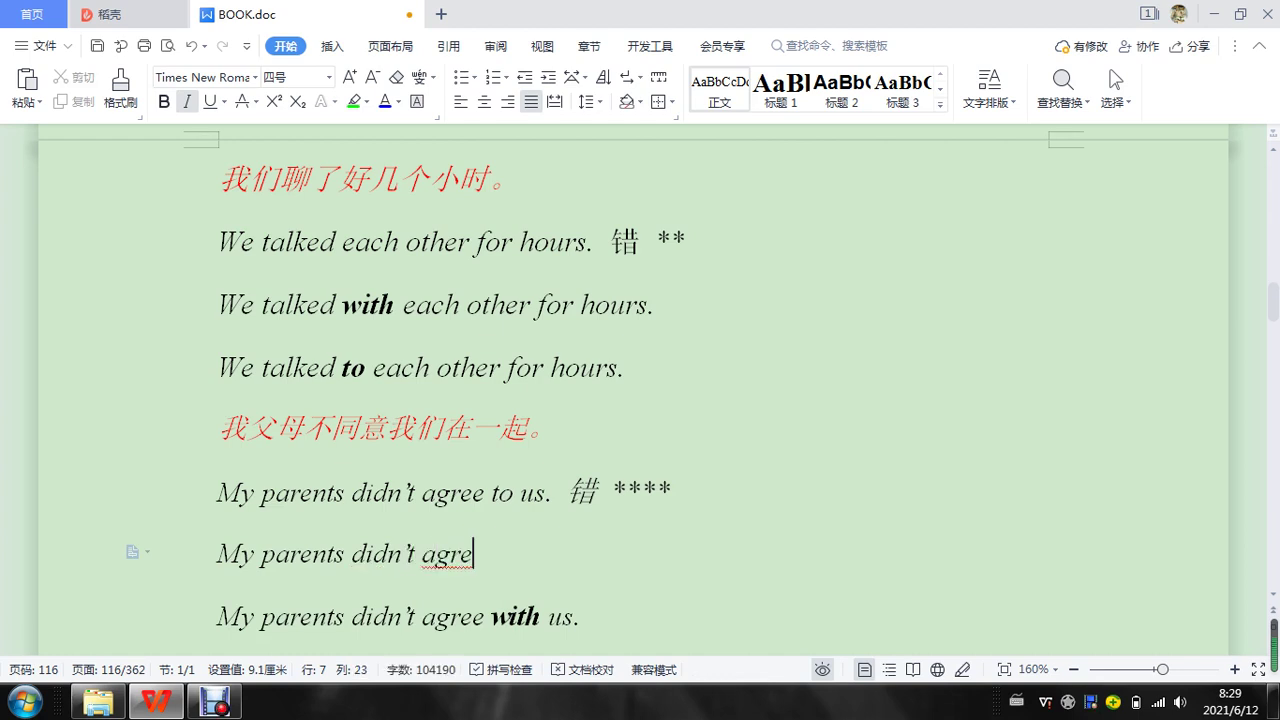
pyautogui.write('e us.')
# Make '错 ****' upright, copy it after the new sentence, and delete the leftover blank line
pyautogui.click(567, 491)
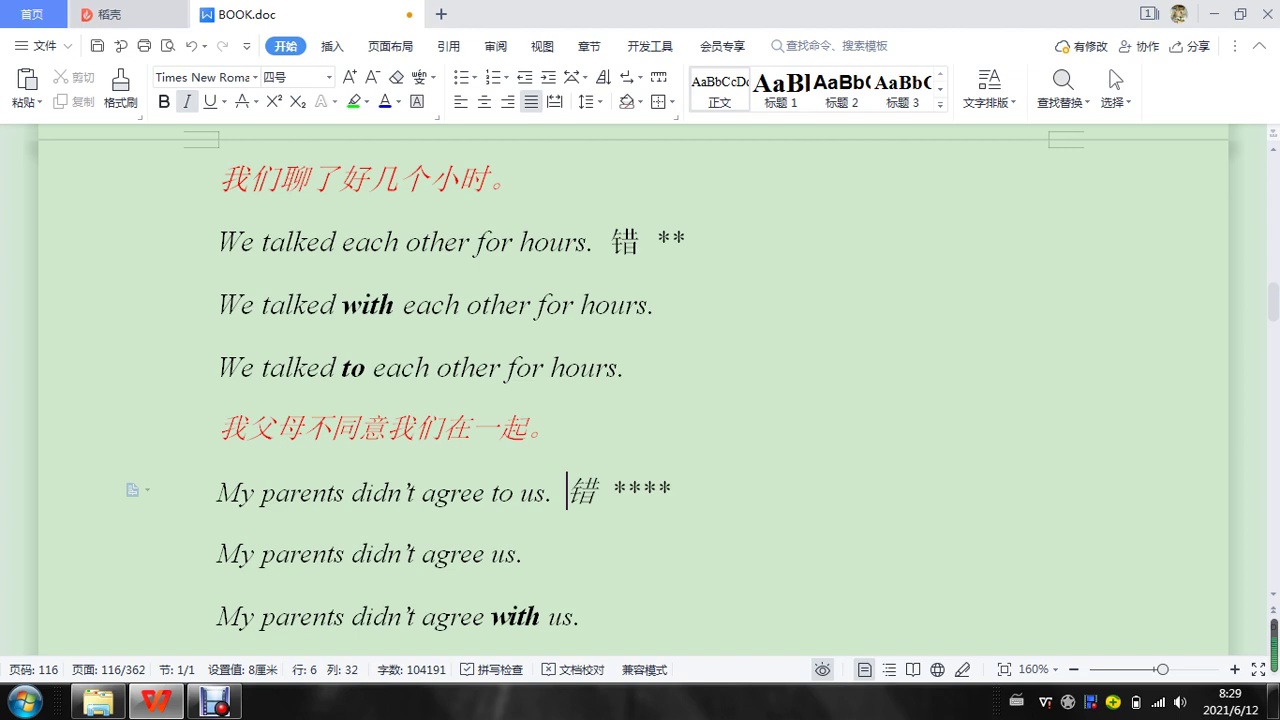
pyautogui.moveTo(567, 491); pyautogui.dragTo(683, 491)
pyautogui.hotkey('ctrl', 'c')
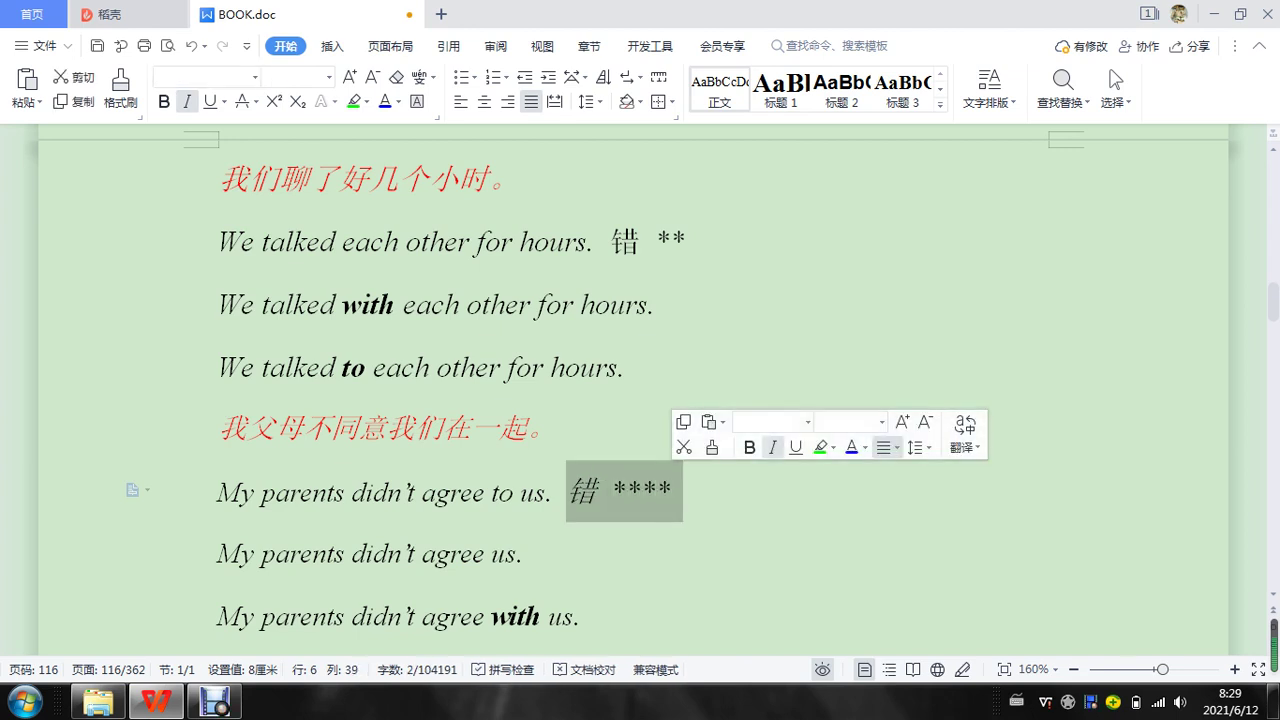
pyautogui.hotkey('ctrl', 'i')
pyautogui.rightClick(617, 487)
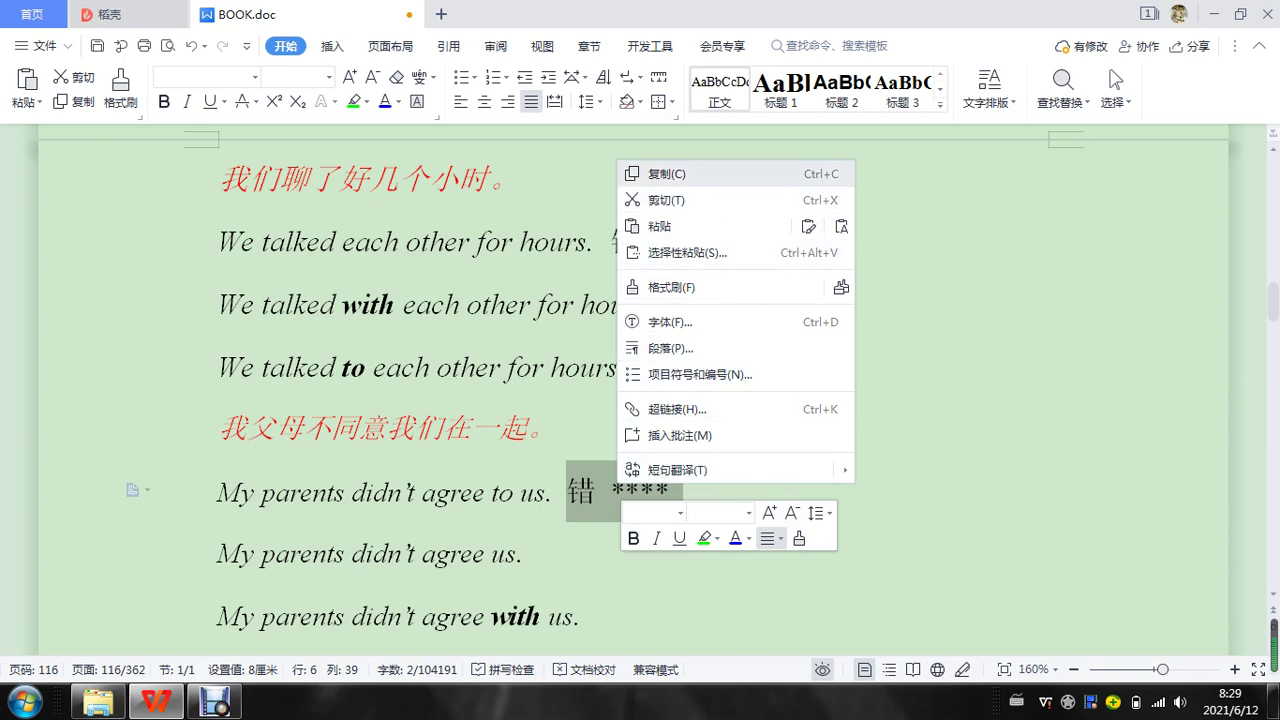
pyautogui.click(586, 550)
pyautogui.click(586, 550)
pyautogui.rightClick(586, 548)
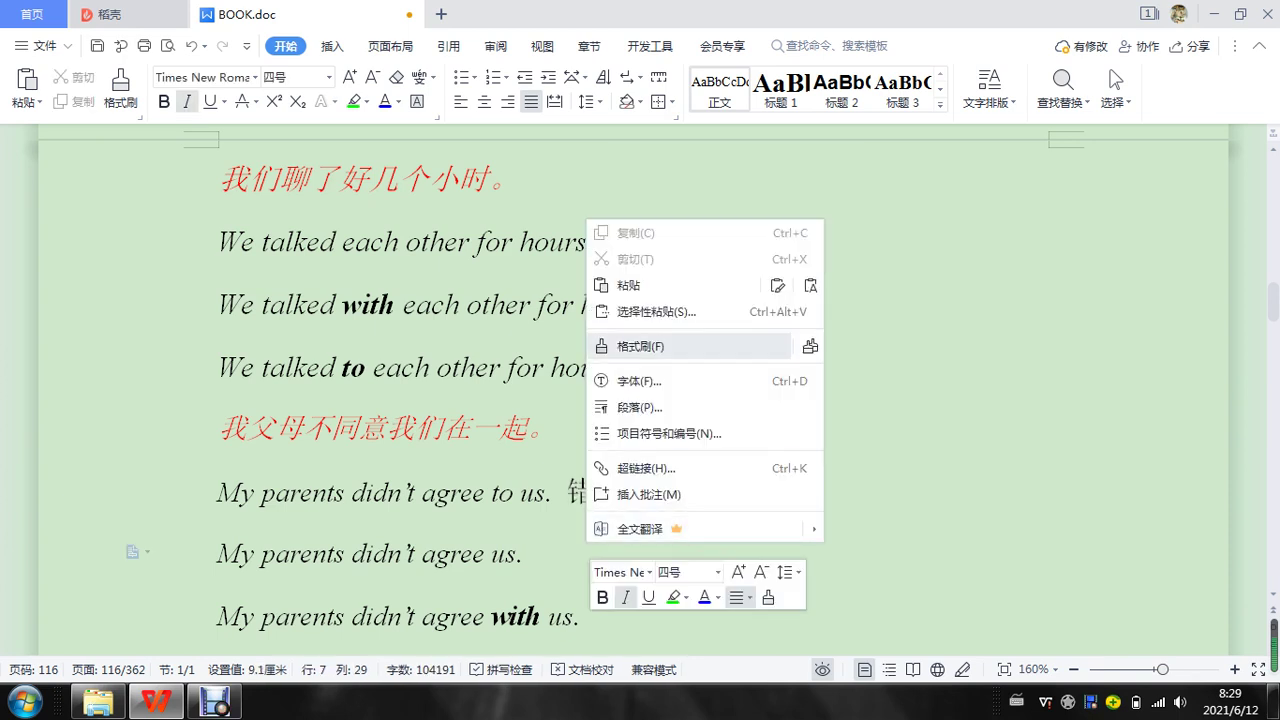
pyautogui.click(628, 285)
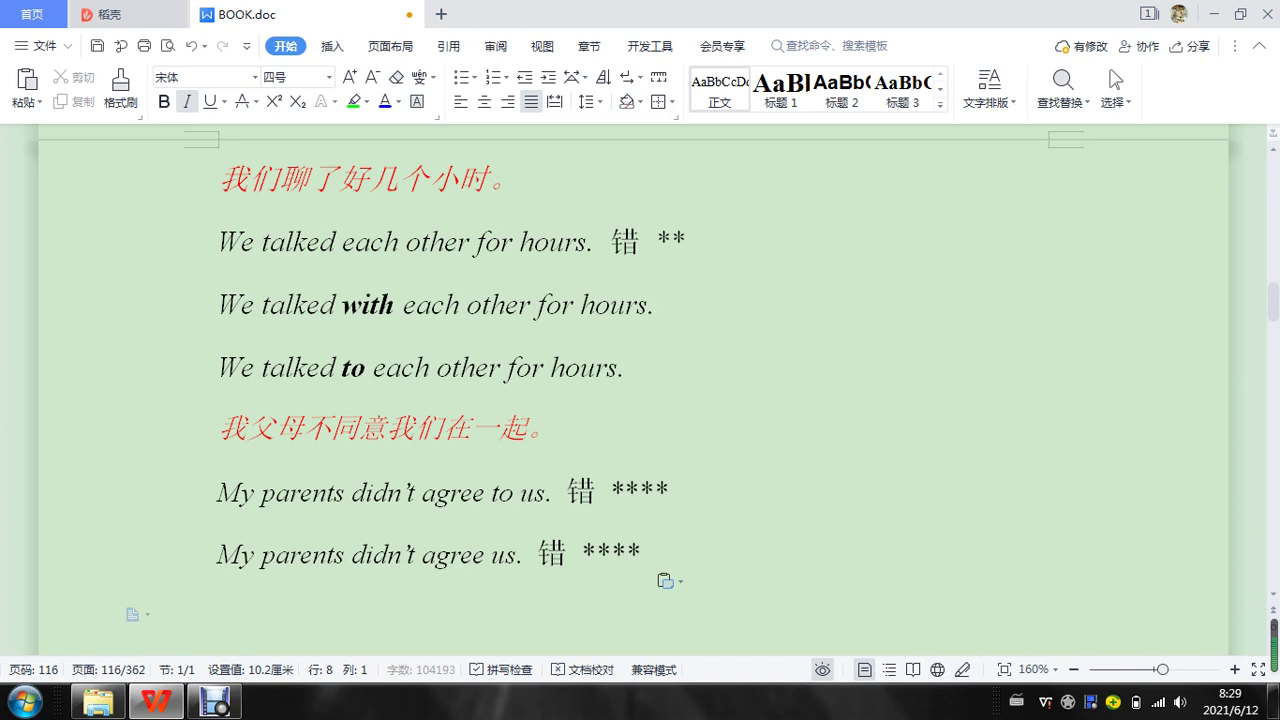
pyautogui.press('BackSpace')
pyautogui.scroll(-4, 640, 400)
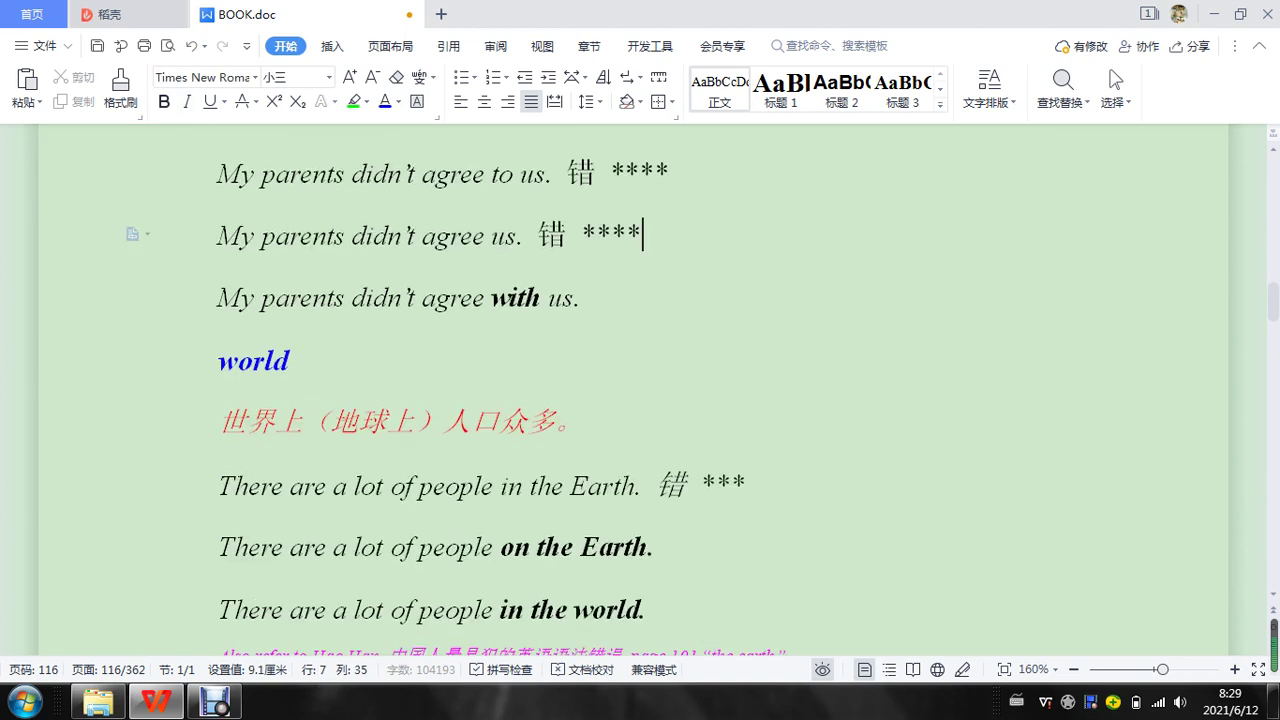
pyautogui.scroll(-1, 640, 400)
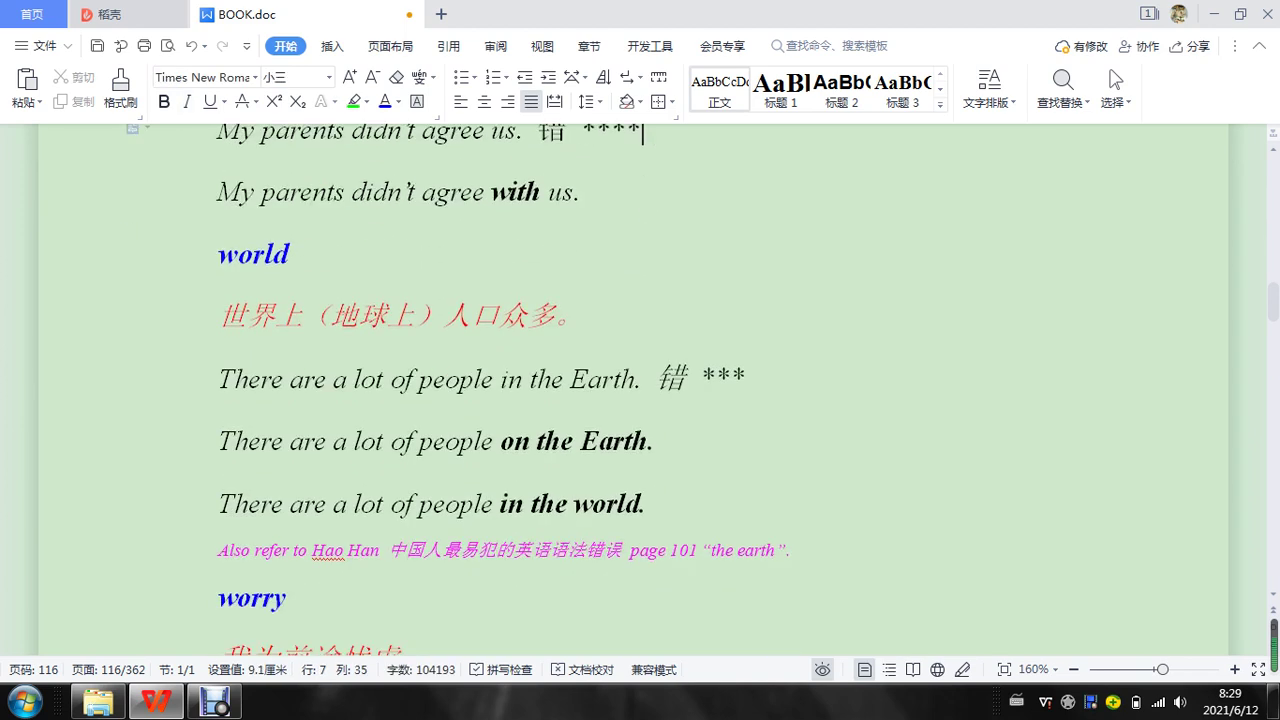
pyautogui.scroll(-1, 640, 400)
pyautogui.scroll(-1, 640, 400)
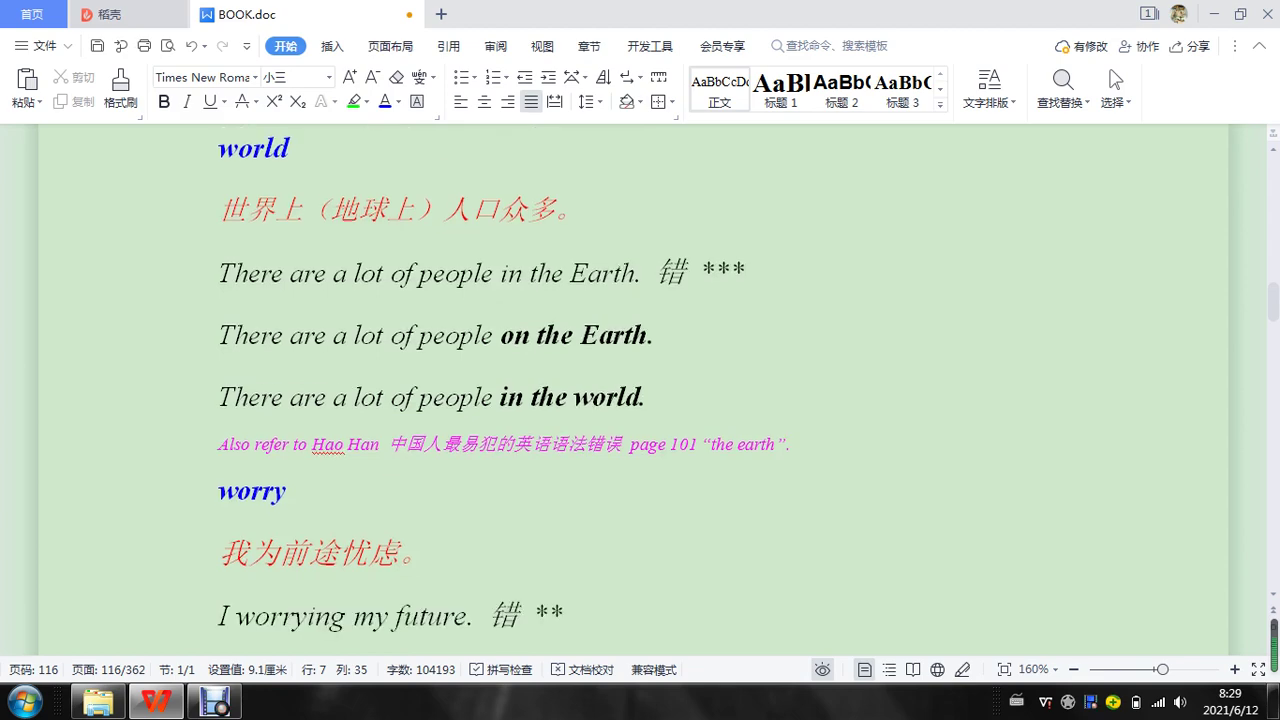
pyautogui.scroll(-15, 640, 400)
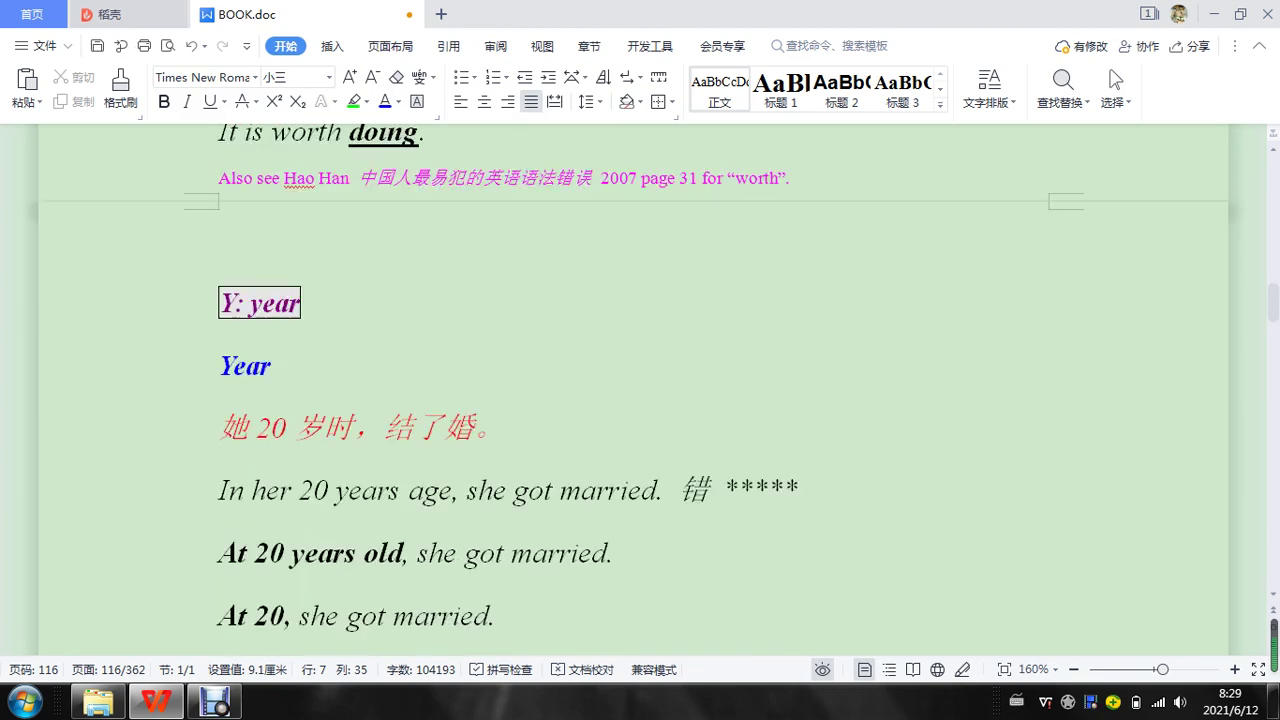
pyautogui.scroll(13, 640, 400)
pyautogui.scroll(6, 640, 400)
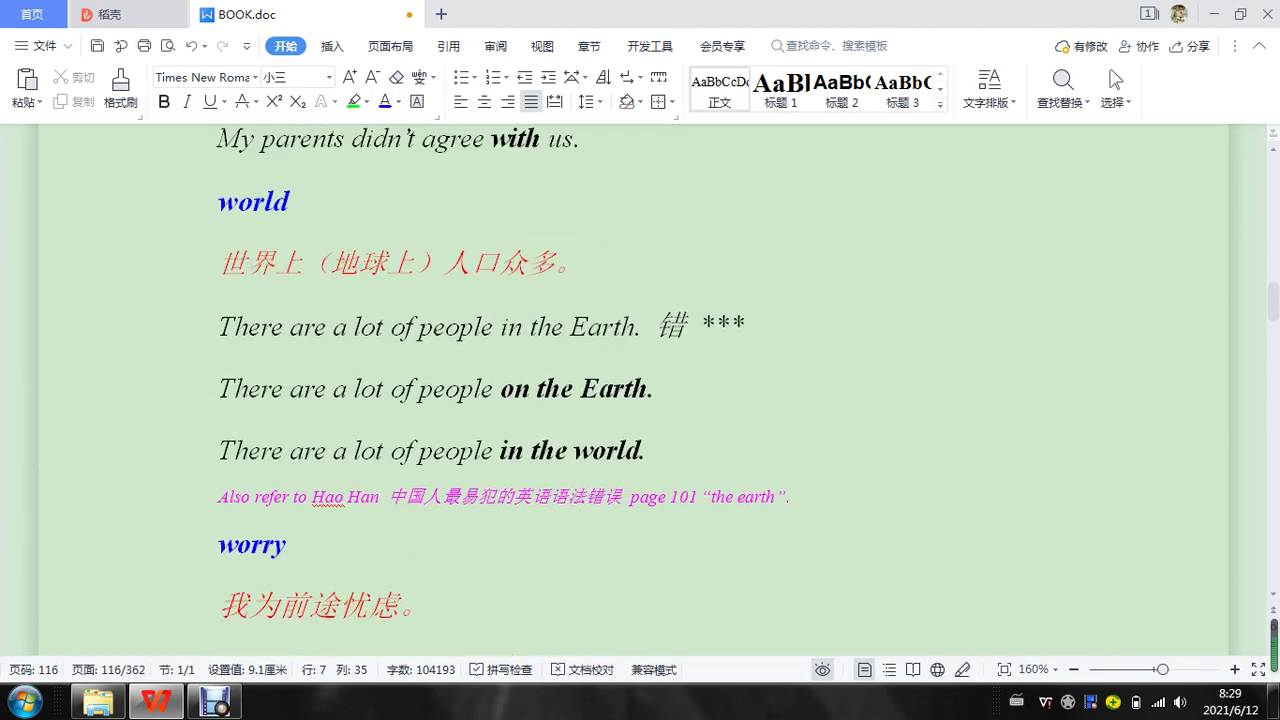
pyautogui.scroll(-1, 640, 400)
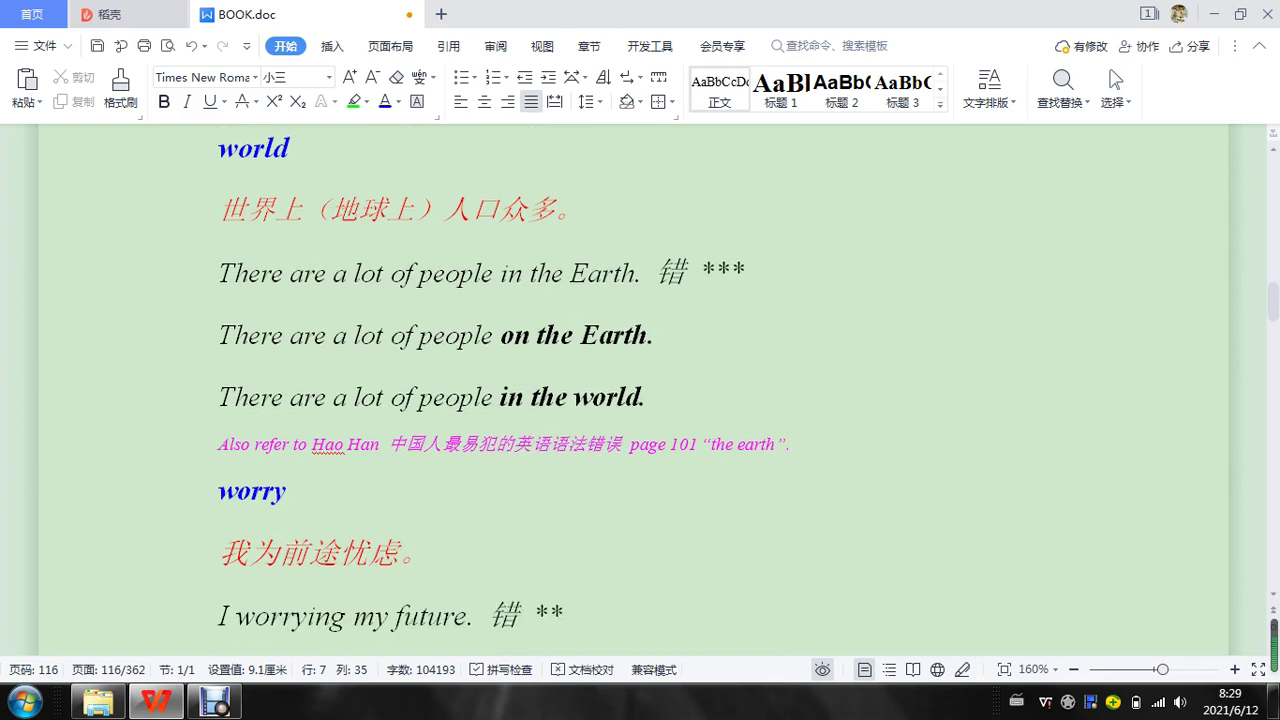
pyautogui.scroll(4, 640, 400)
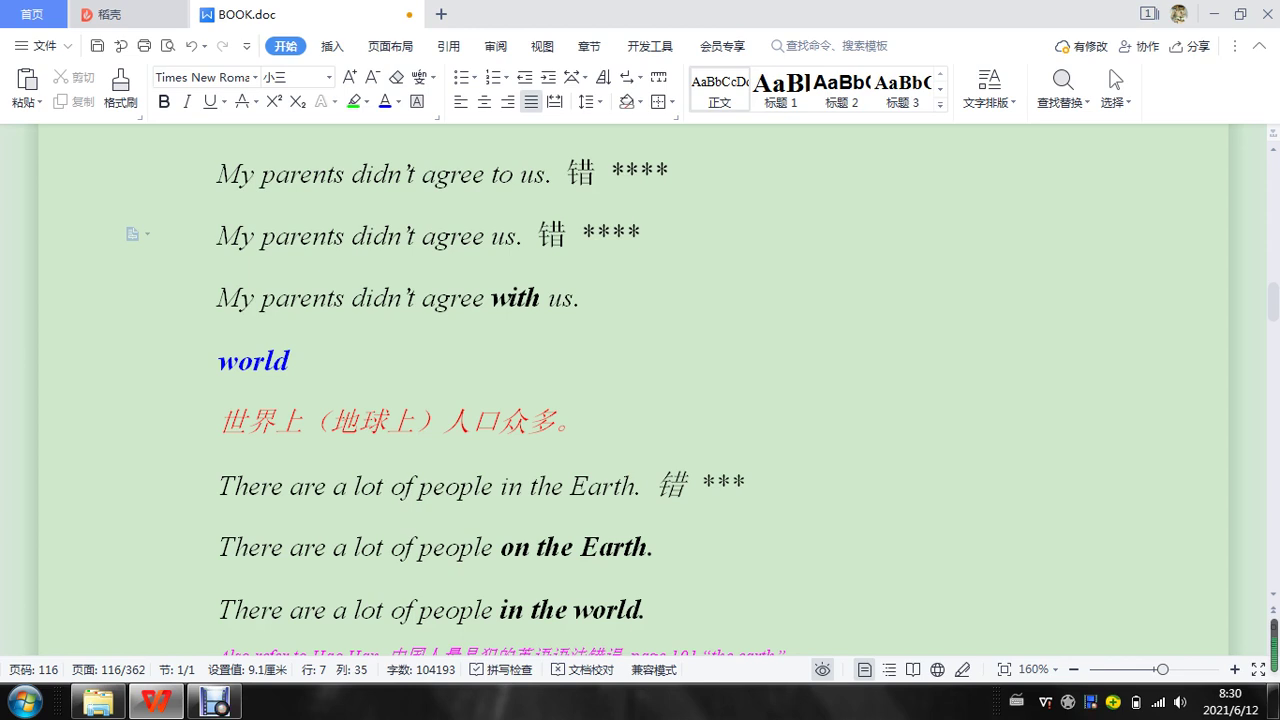
pyautogui.scroll(-1, 450, 390)
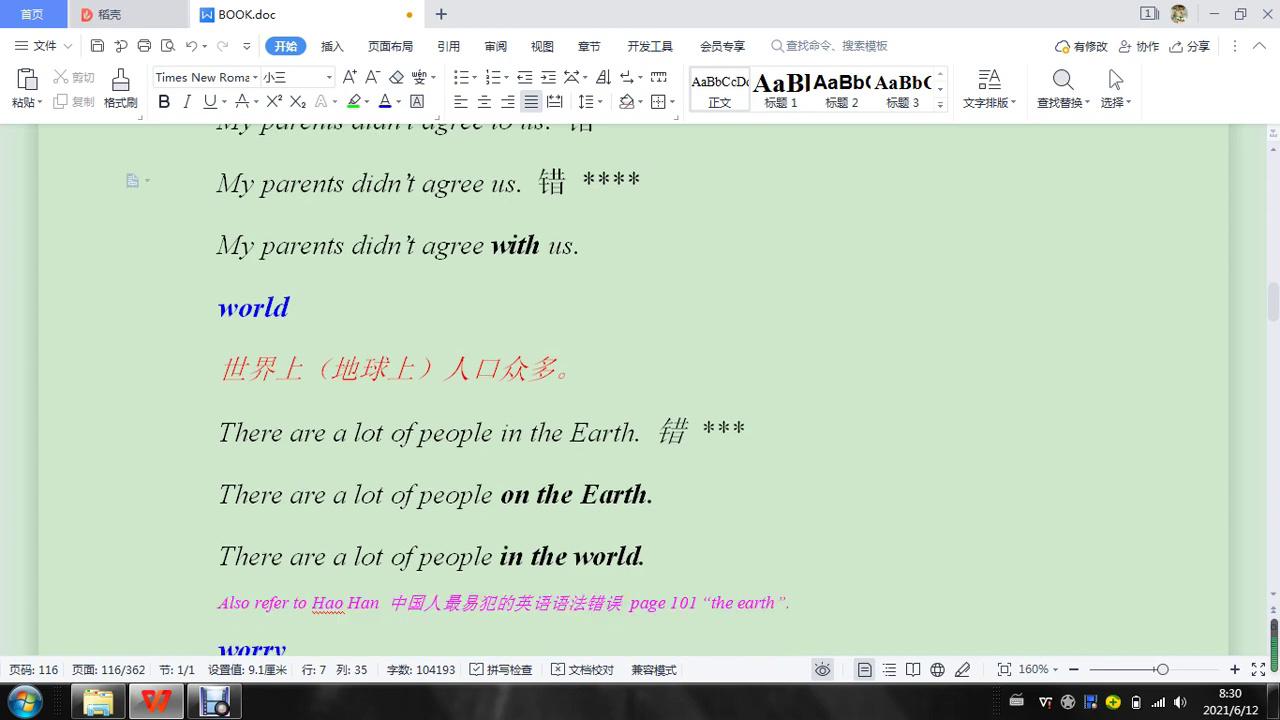
pyautogui.scroll(1, 450, 390)
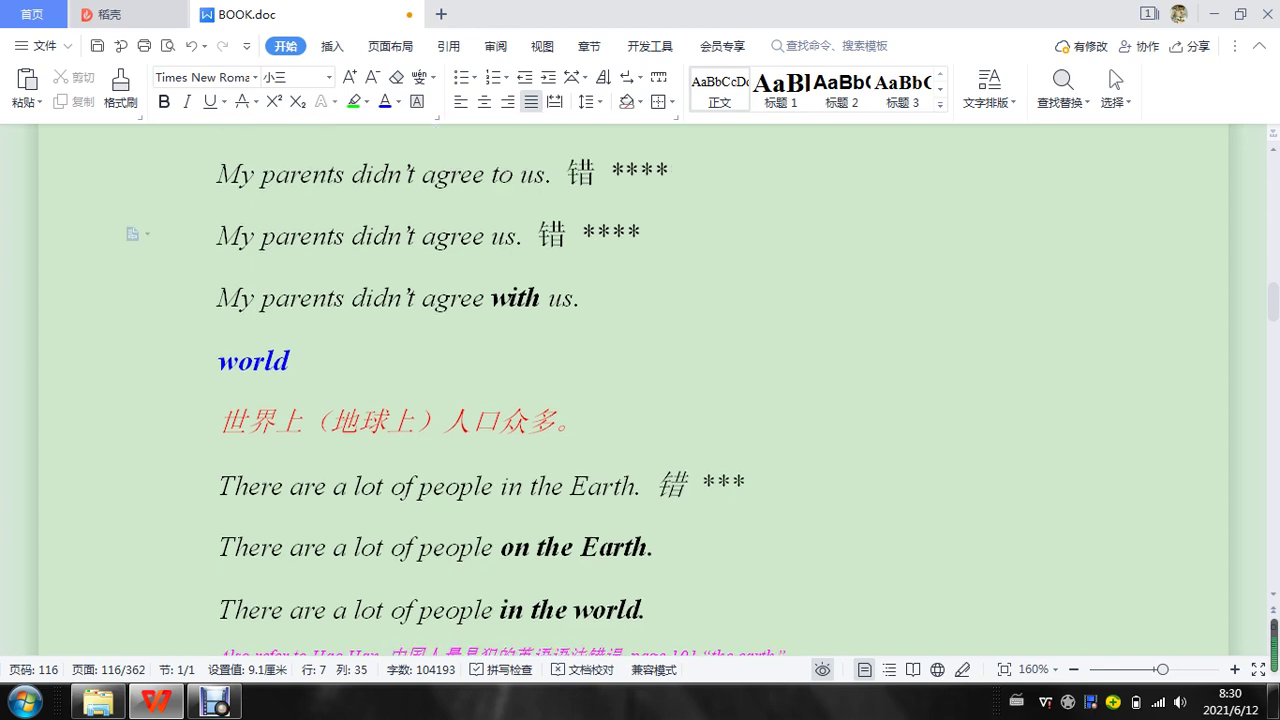
pyautogui.click(505, 486)
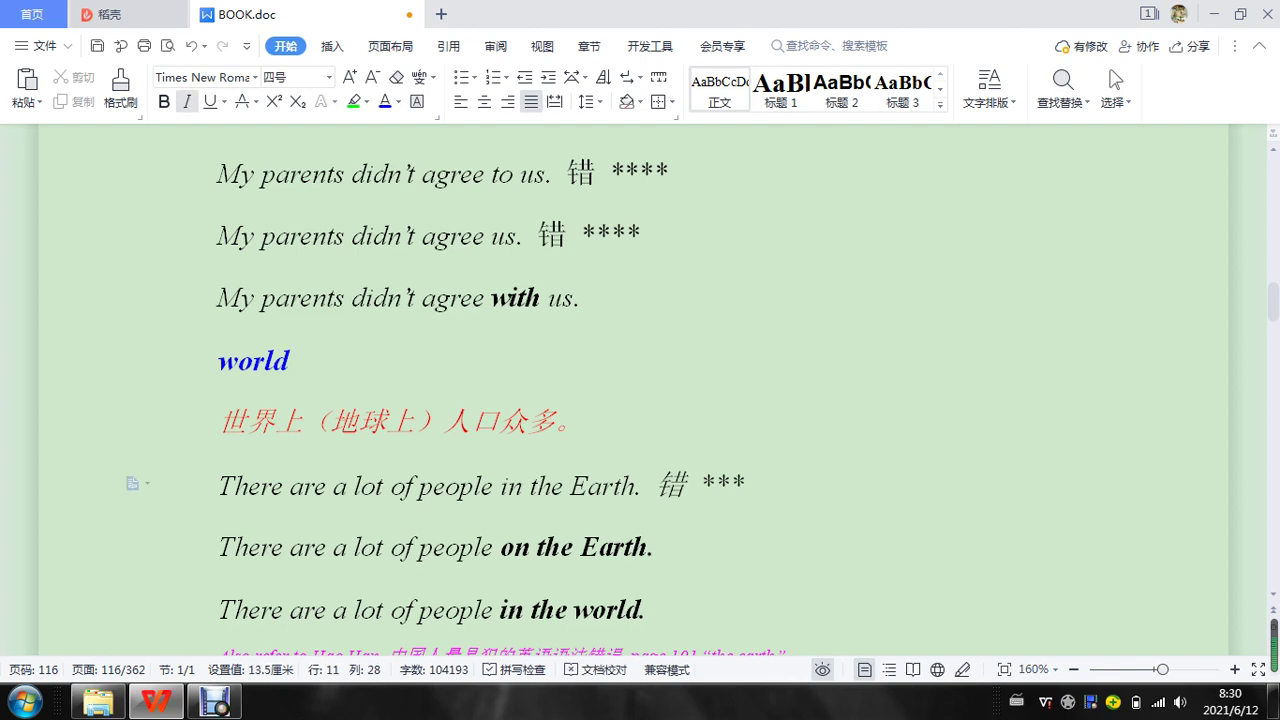
pyautogui.doubleClick(505, 486)
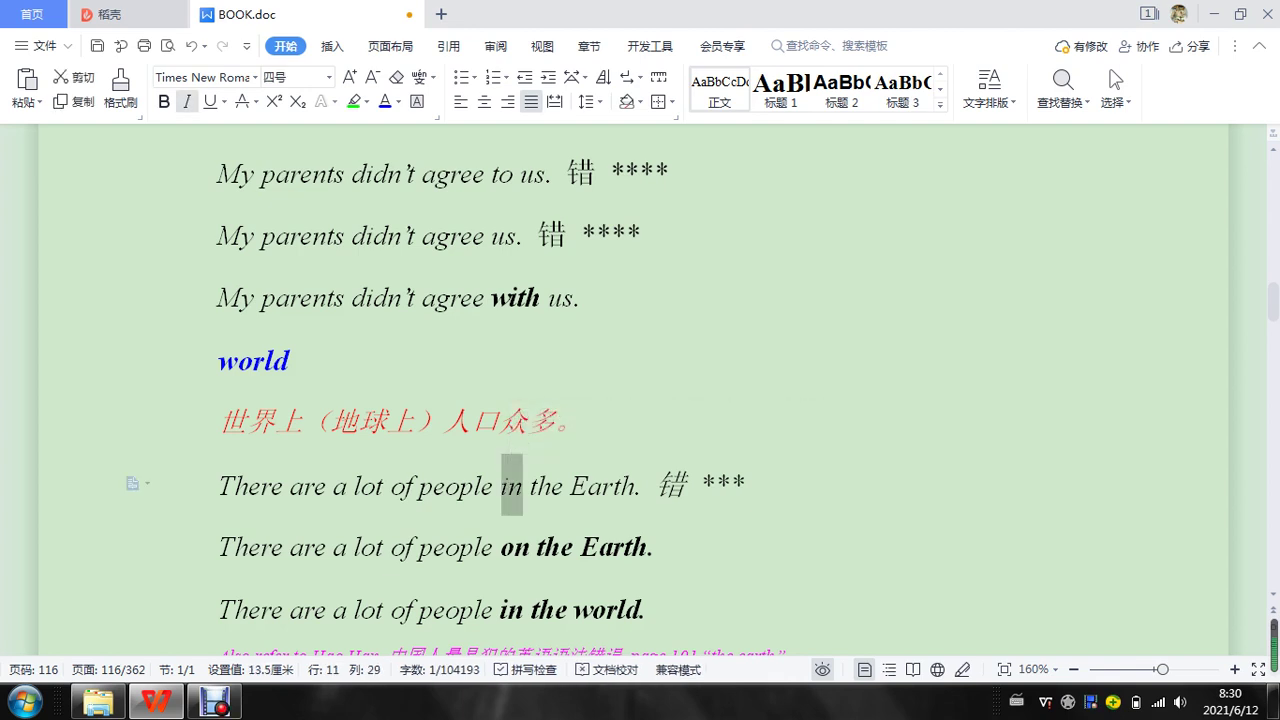
pyautogui.moveTo(500, 610); pyautogui.dragTo(640, 610)
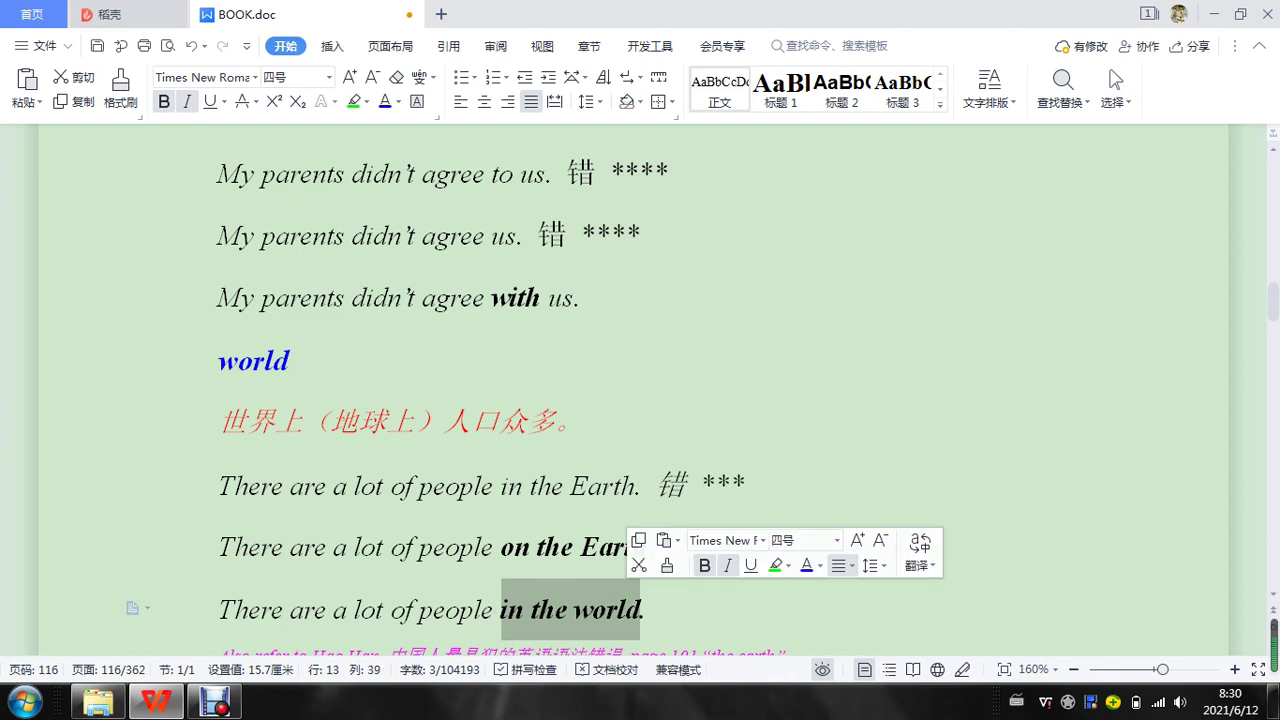
pyautogui.click(543, 545)
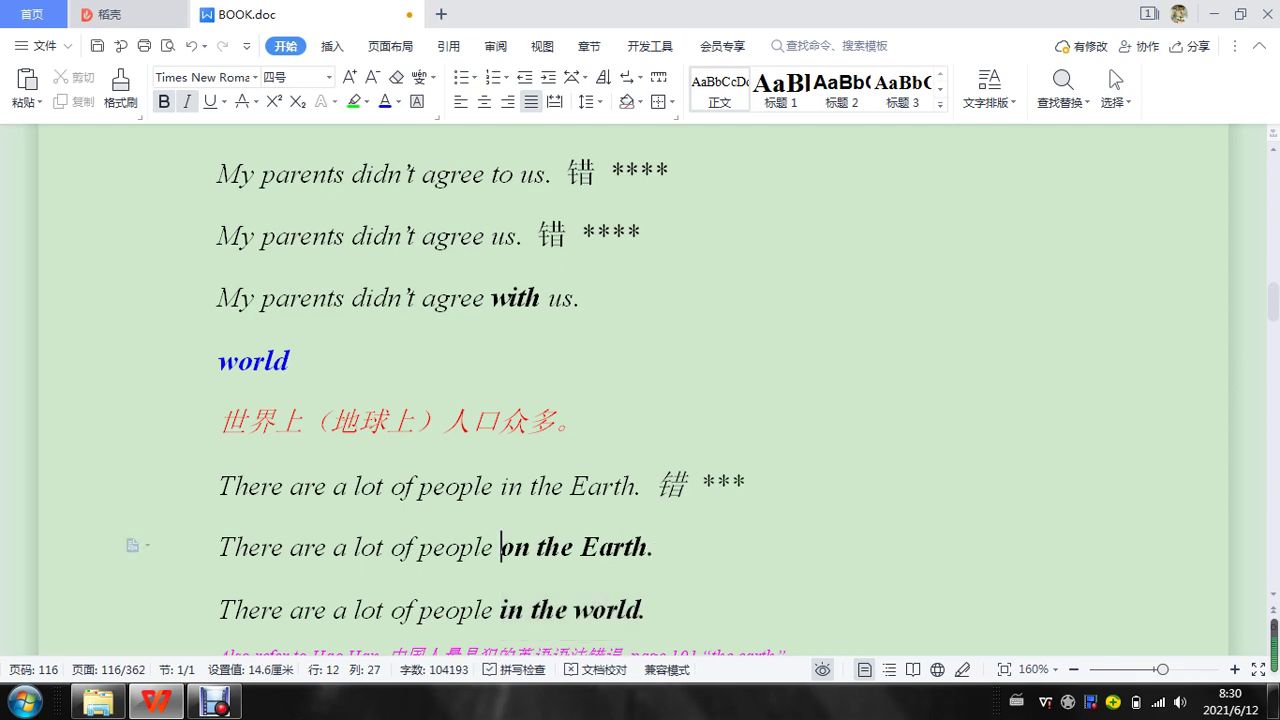
pyautogui.moveTo(502, 547); pyautogui.dragTo(652, 548)
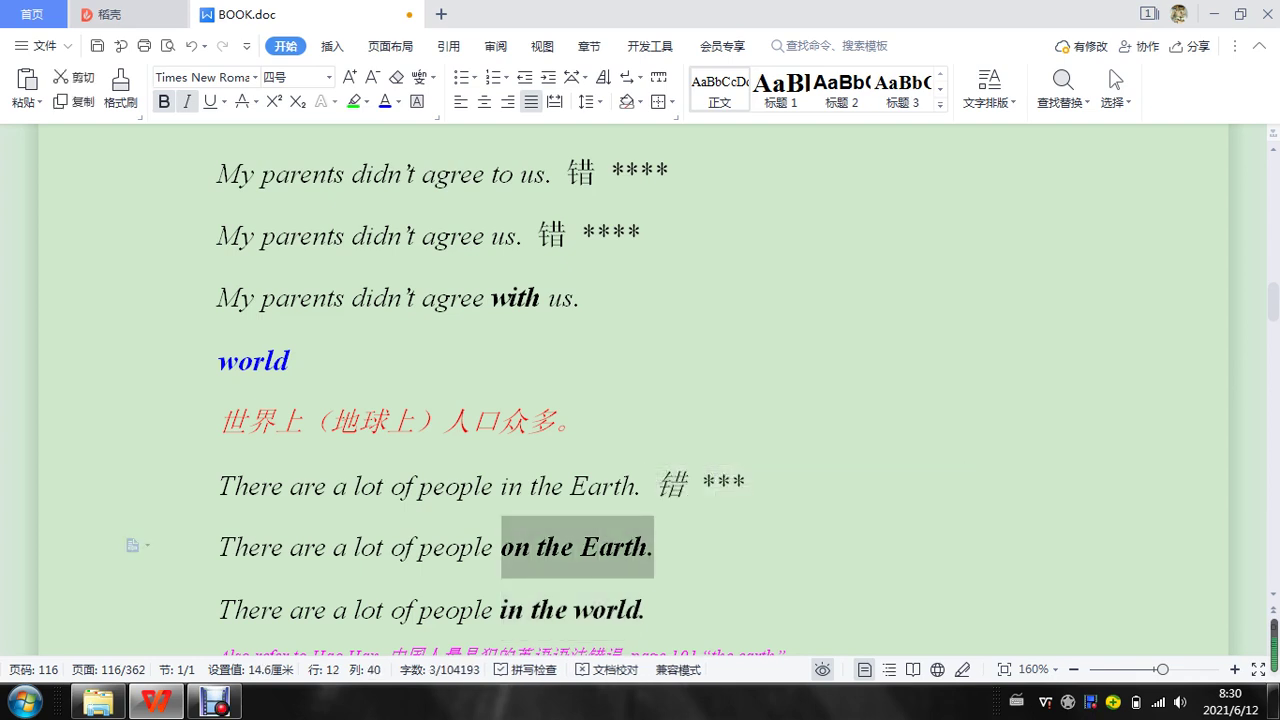
pyautogui.click(501, 610)
pyautogui.moveTo(501, 610); pyautogui.dragTo(567, 610)
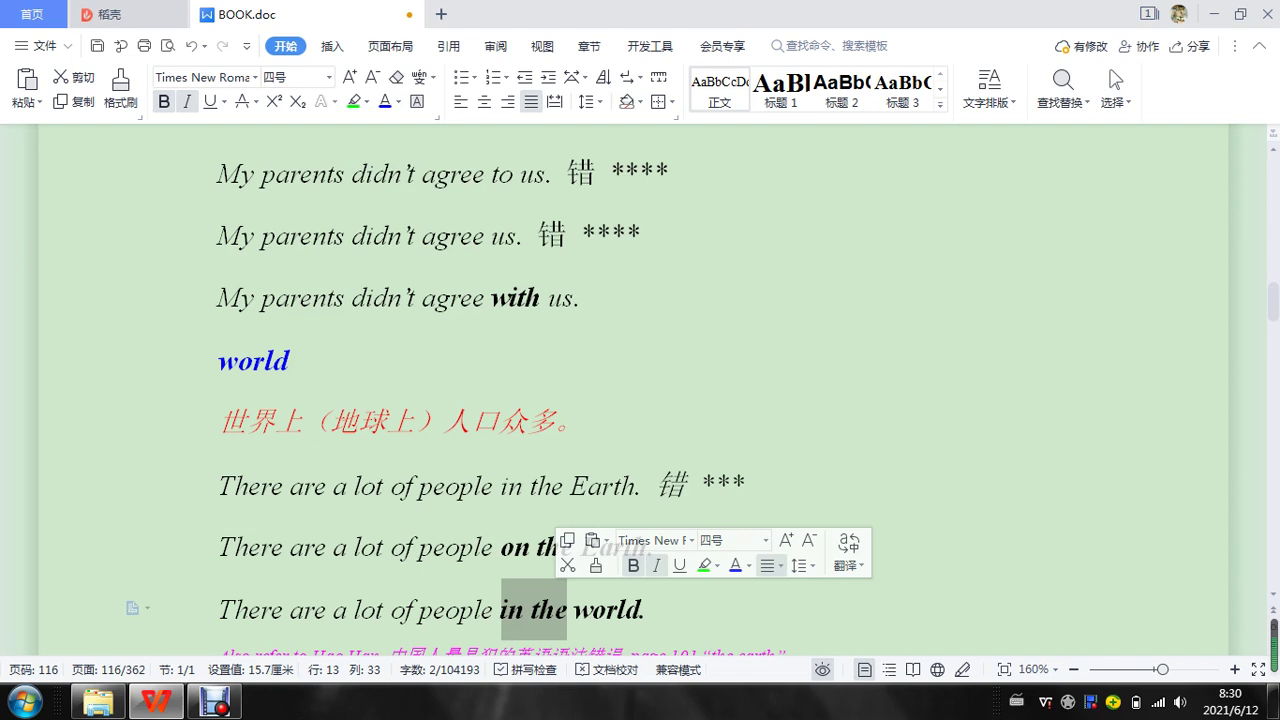
pyautogui.click(607, 609)
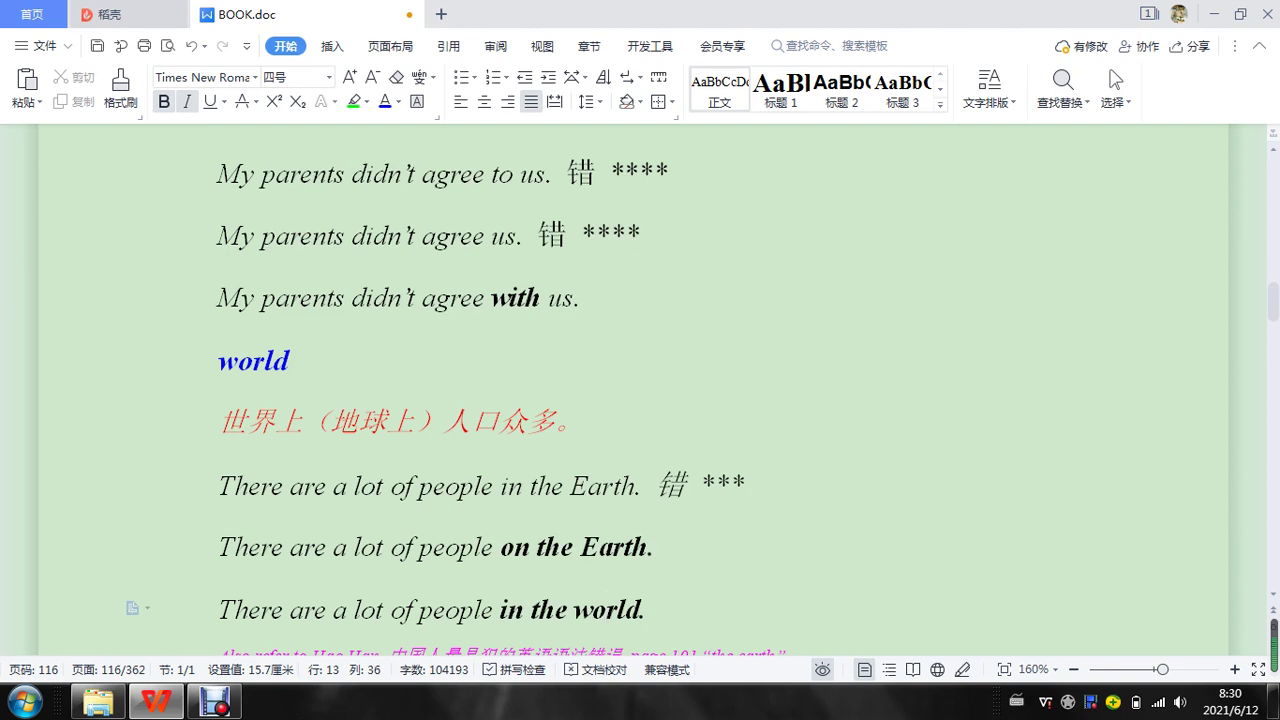
pyautogui.doubleClick(511, 609)
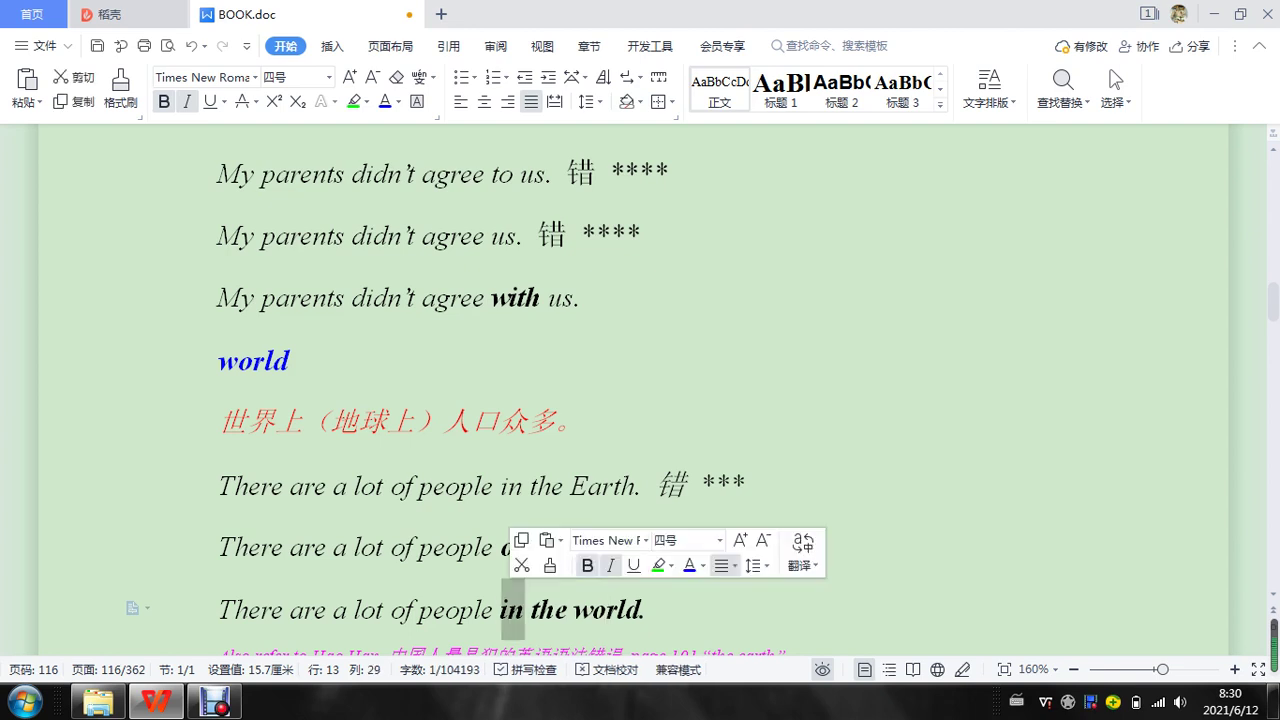
pyautogui.click(511, 609)
pyautogui.doubleClick(515, 547)
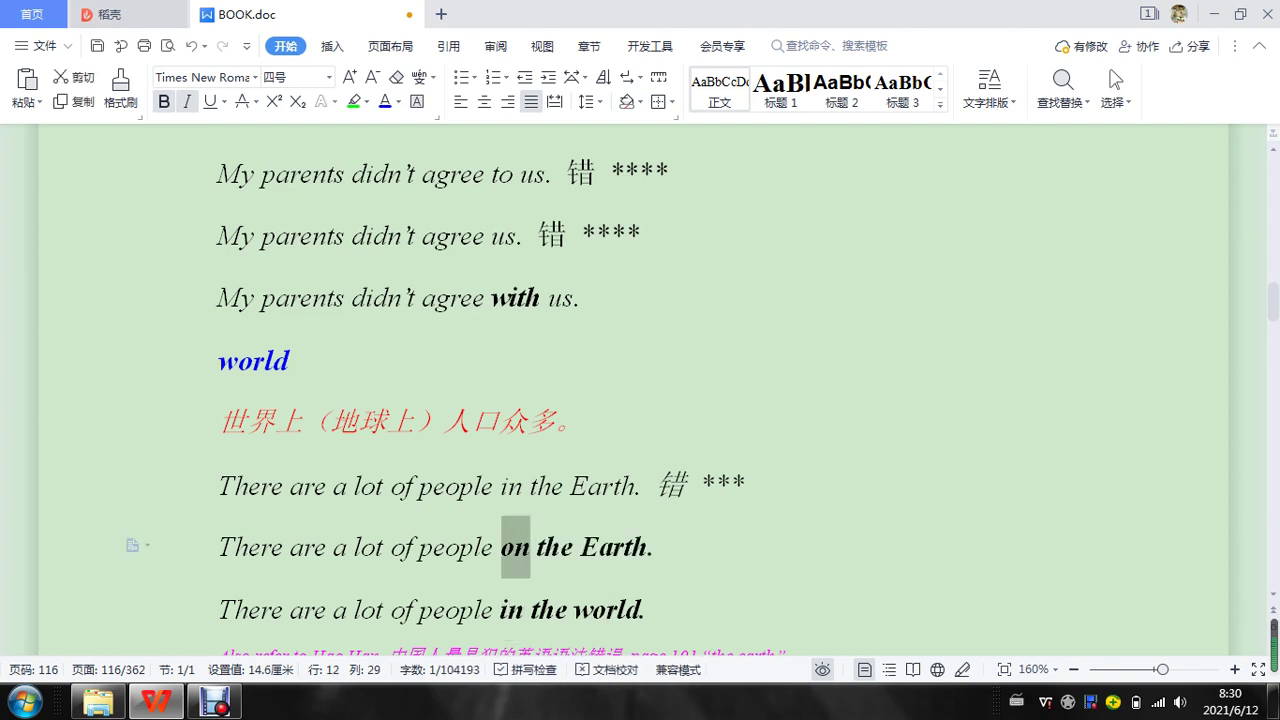
pyautogui.doubleClick(660, 547)
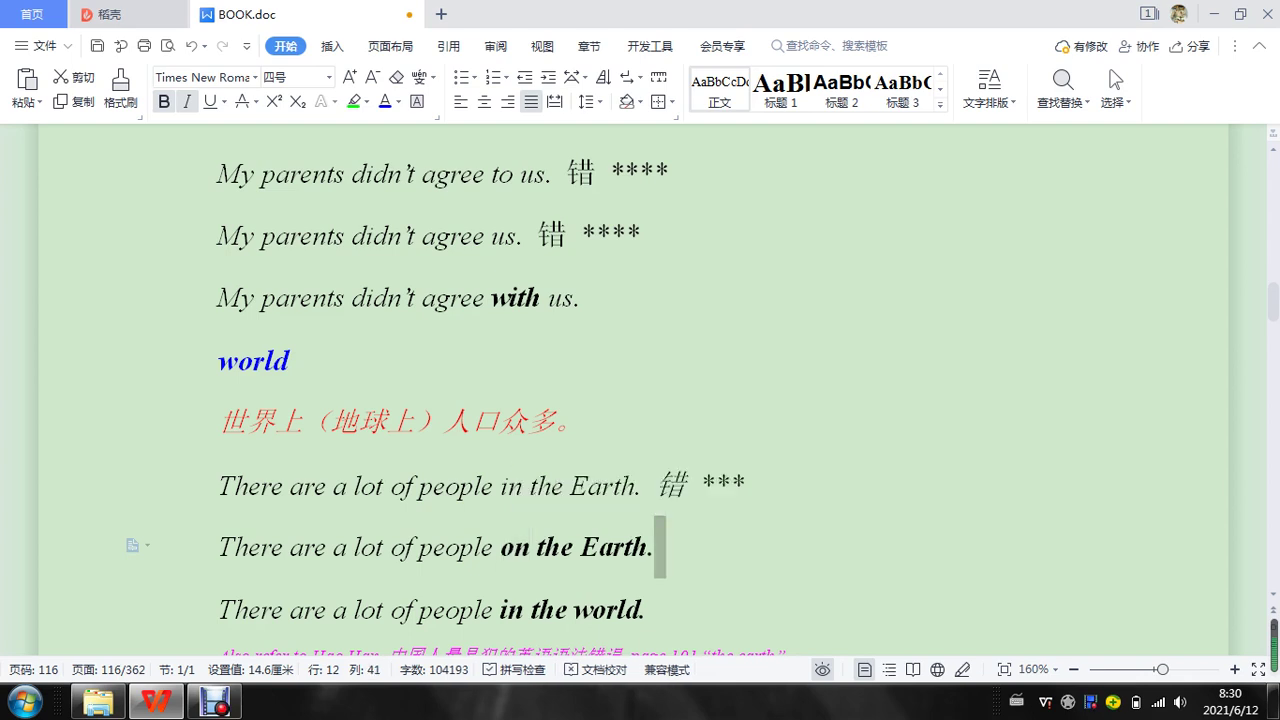
pyautogui.doubleClick(662, 486)
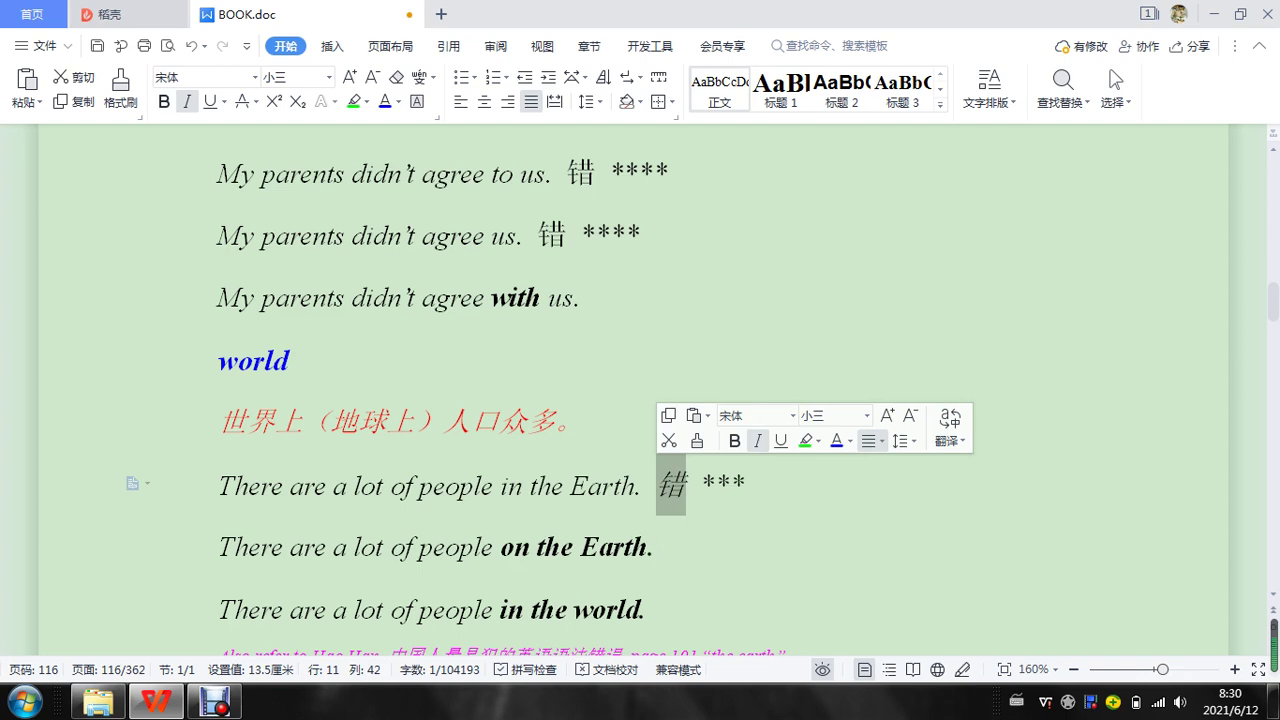
pyautogui.click(571, 486)
# Scroll down to bring the worry and worth entries into view
pyautogui.scroll(-1, 571, 486)
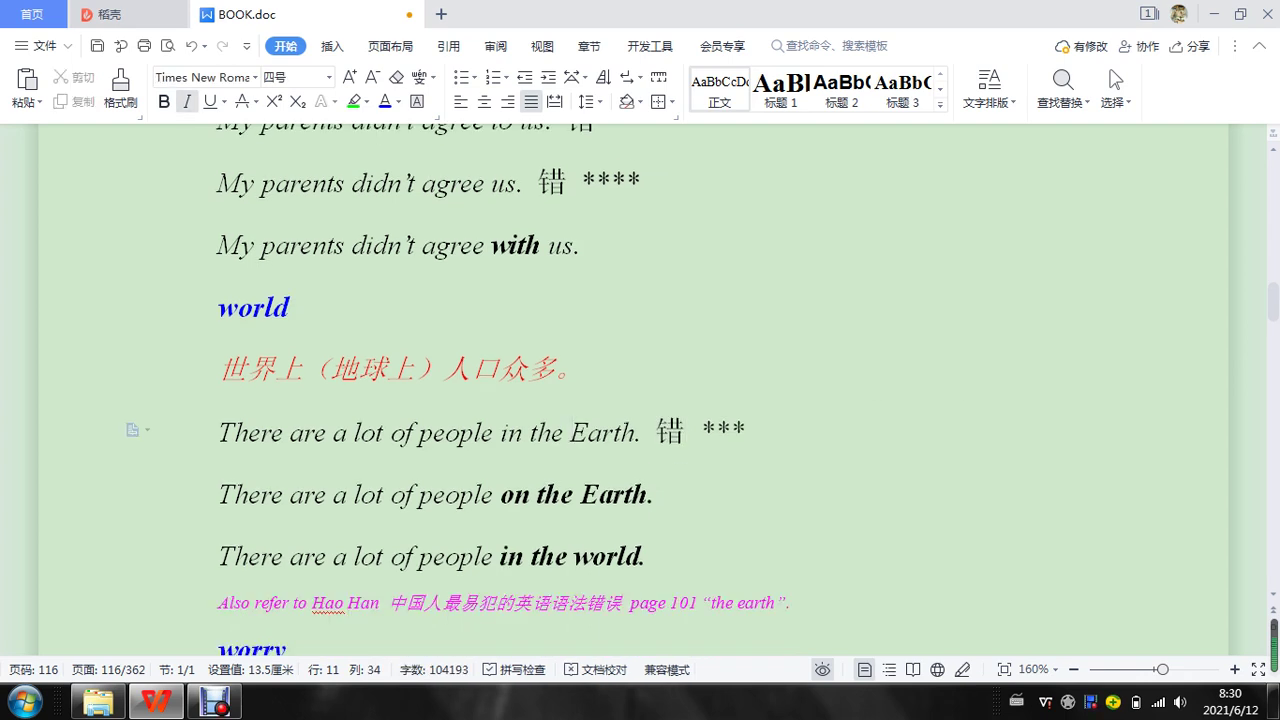
pyautogui.scroll(-1, 571, 486)
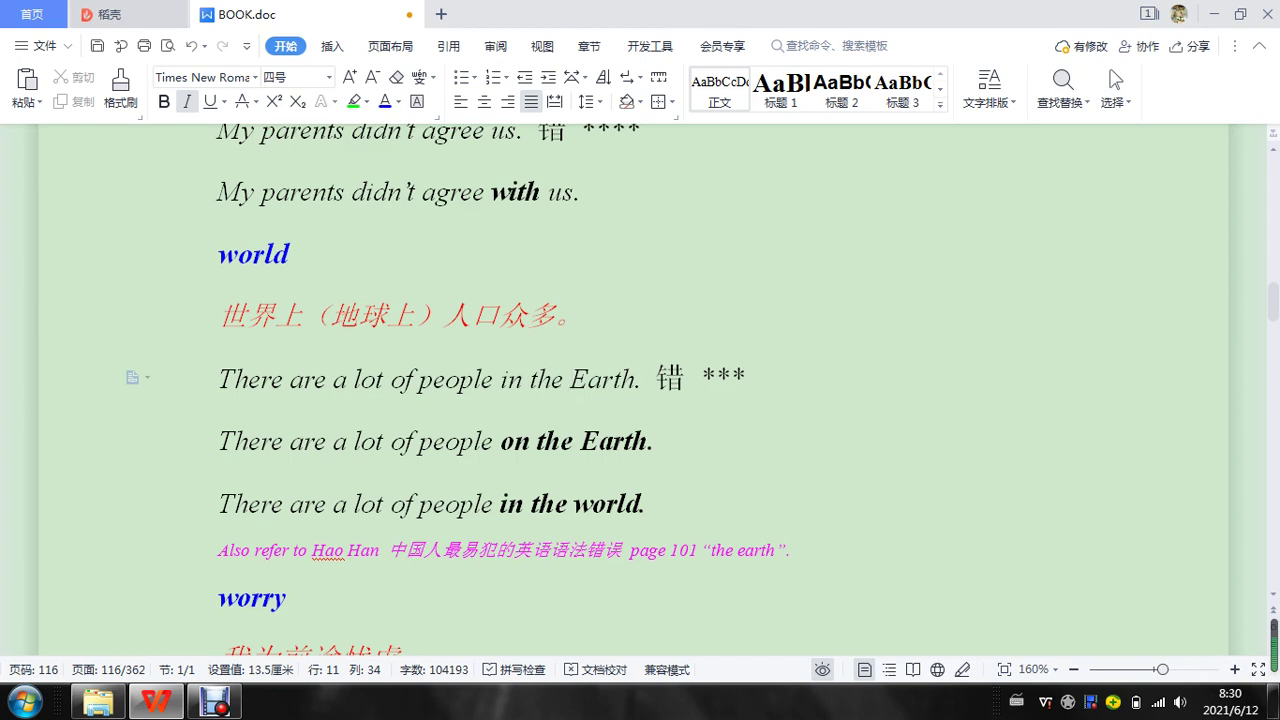
pyautogui.scroll(-4, 450, 390)
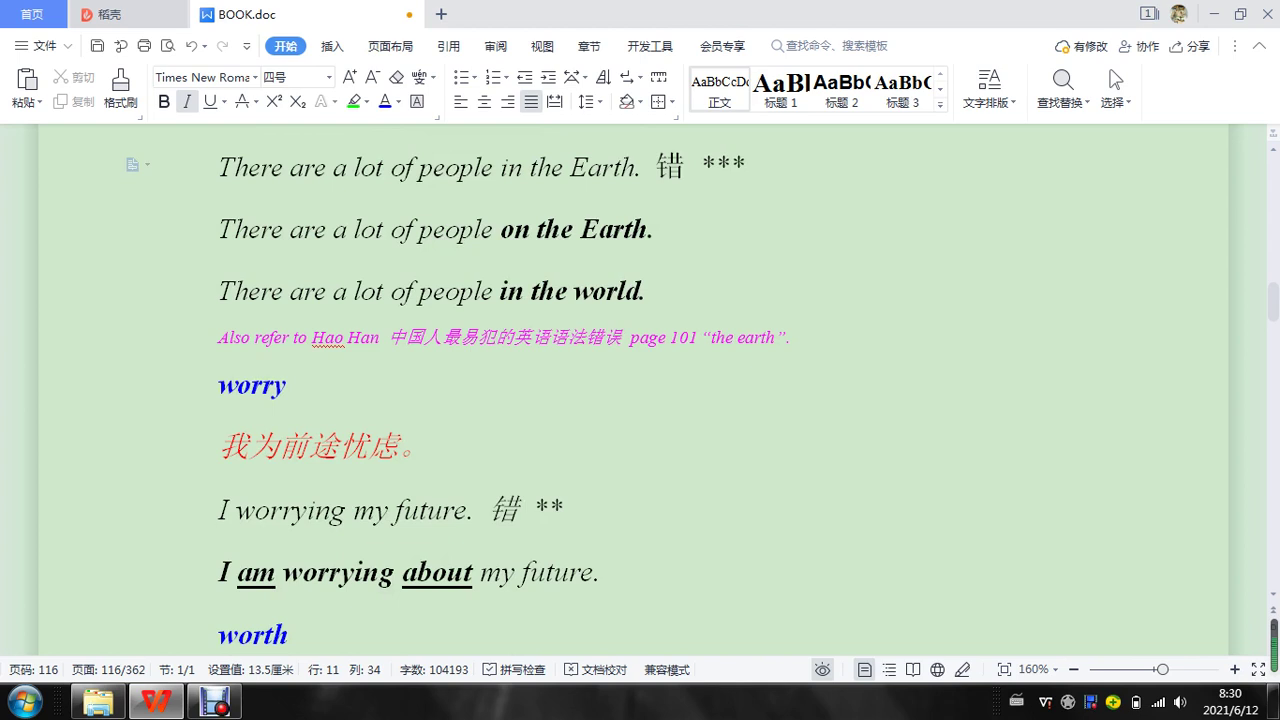
pyautogui.scroll(-4, 495, 400)
pyautogui.scroll(-1, 630, 390)
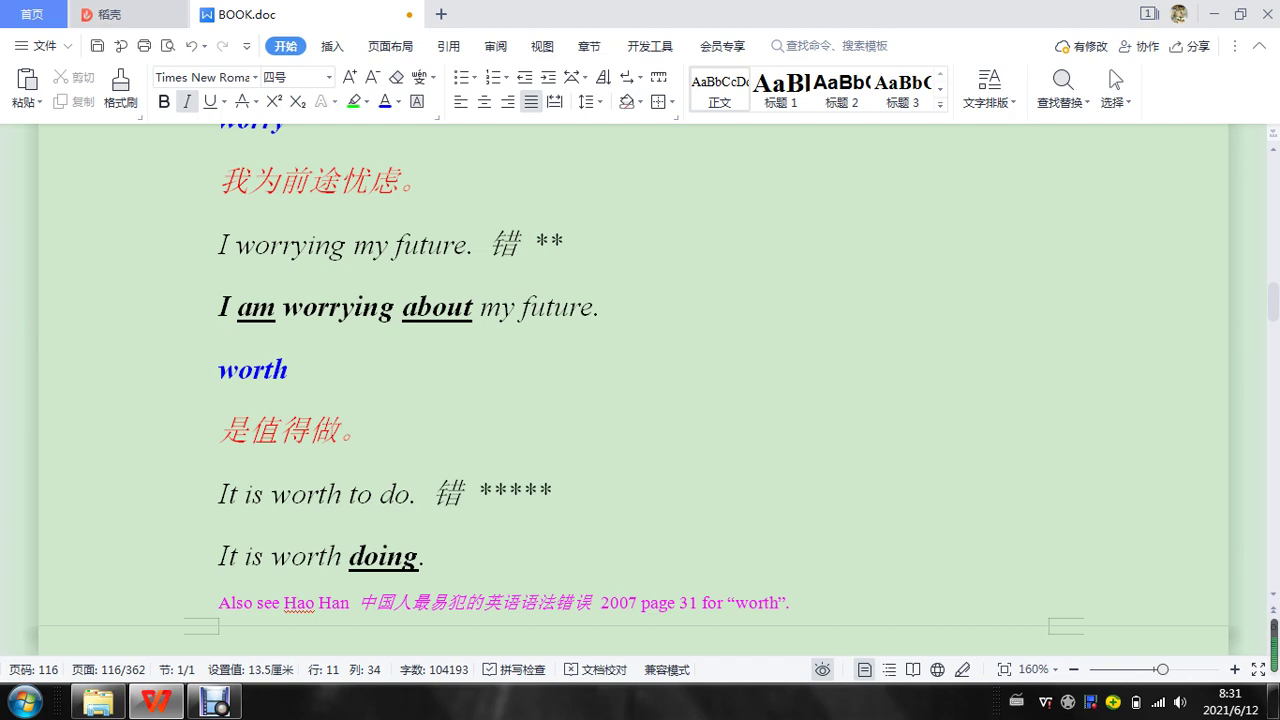
# Remove the underline from 'am' and 'about' in 'I am worrying about my future.'
pyautogui.doubleClick(256, 306)
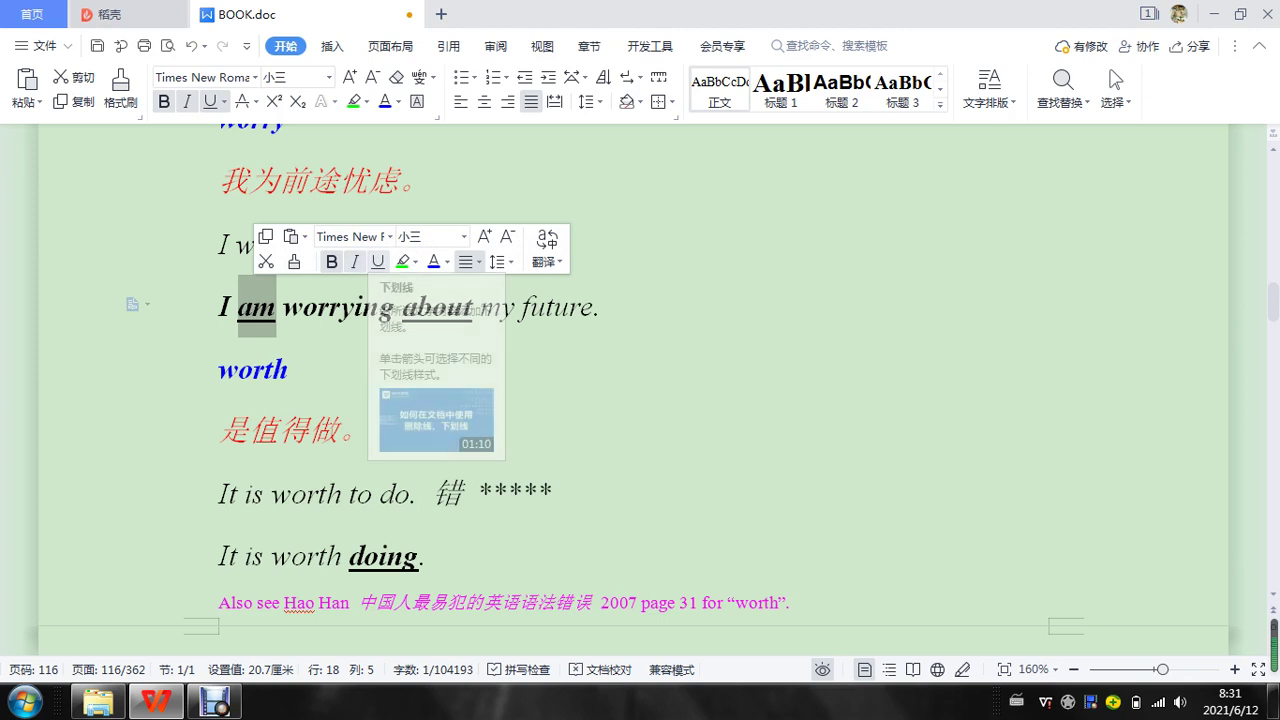
pyautogui.click(378, 262)
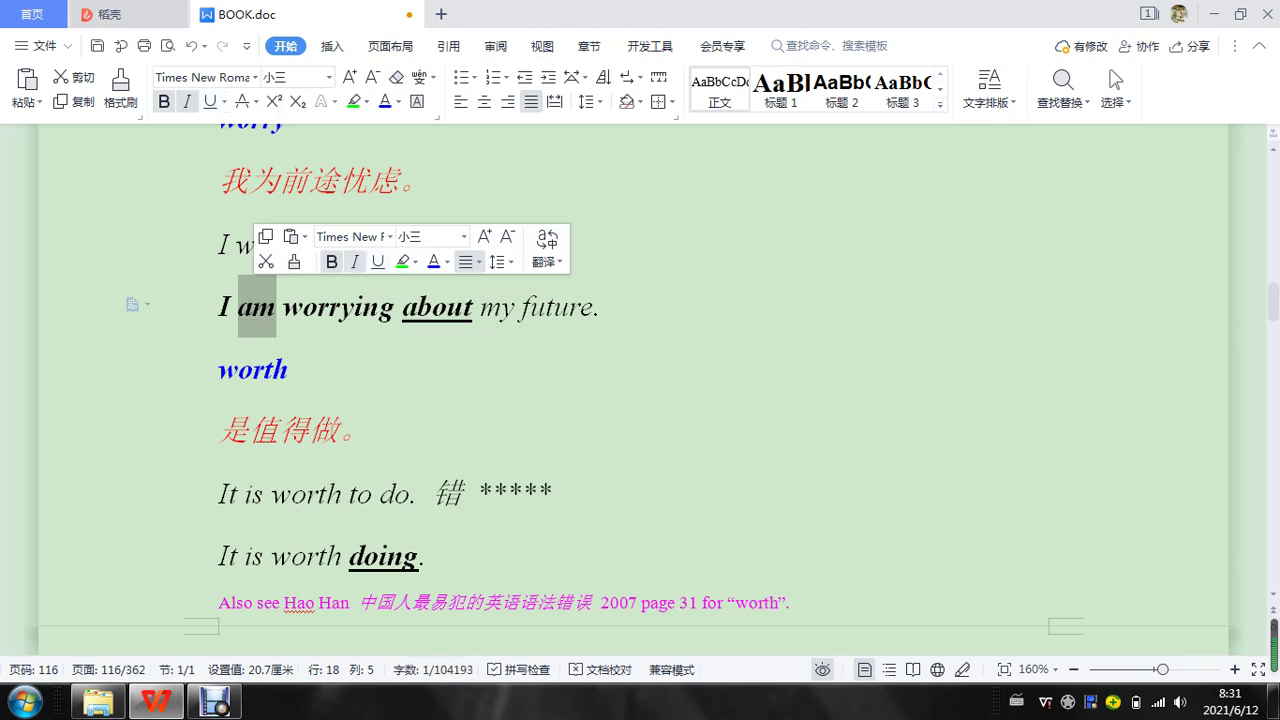
pyautogui.moveTo(402, 306); pyautogui.dragTo(473, 306)
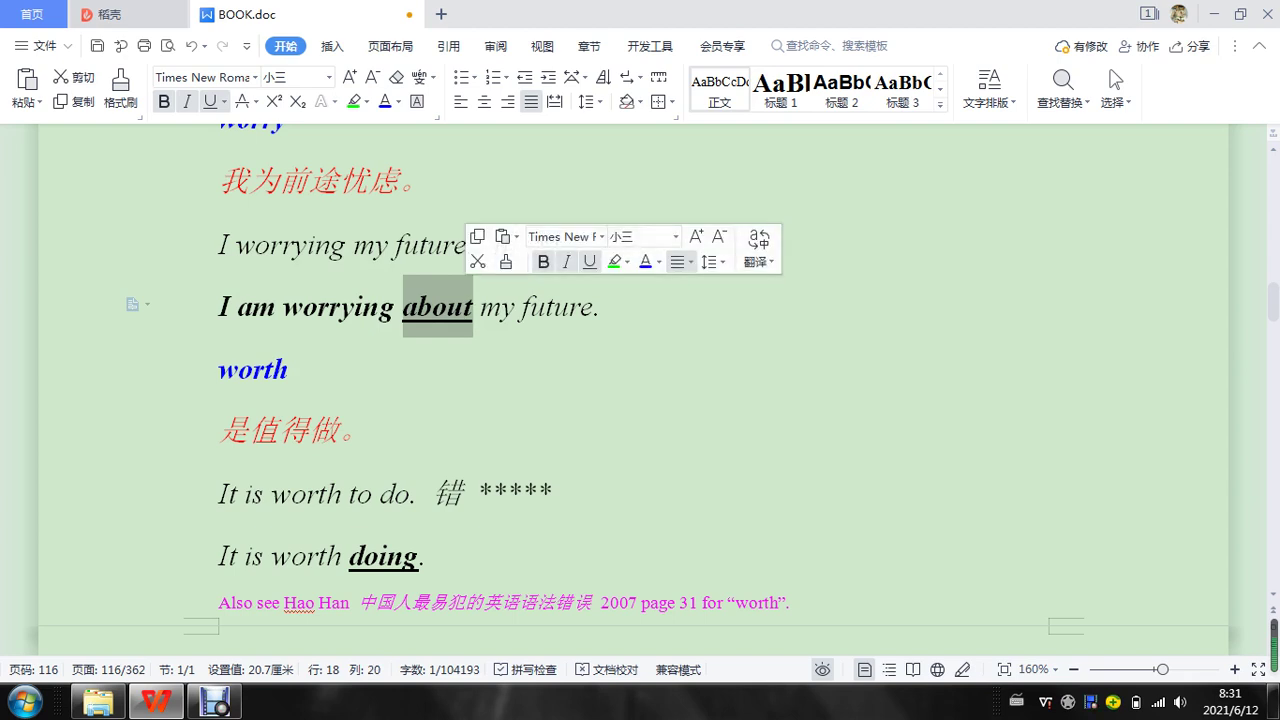
pyautogui.click(590, 261)
pyautogui.click(555, 305)
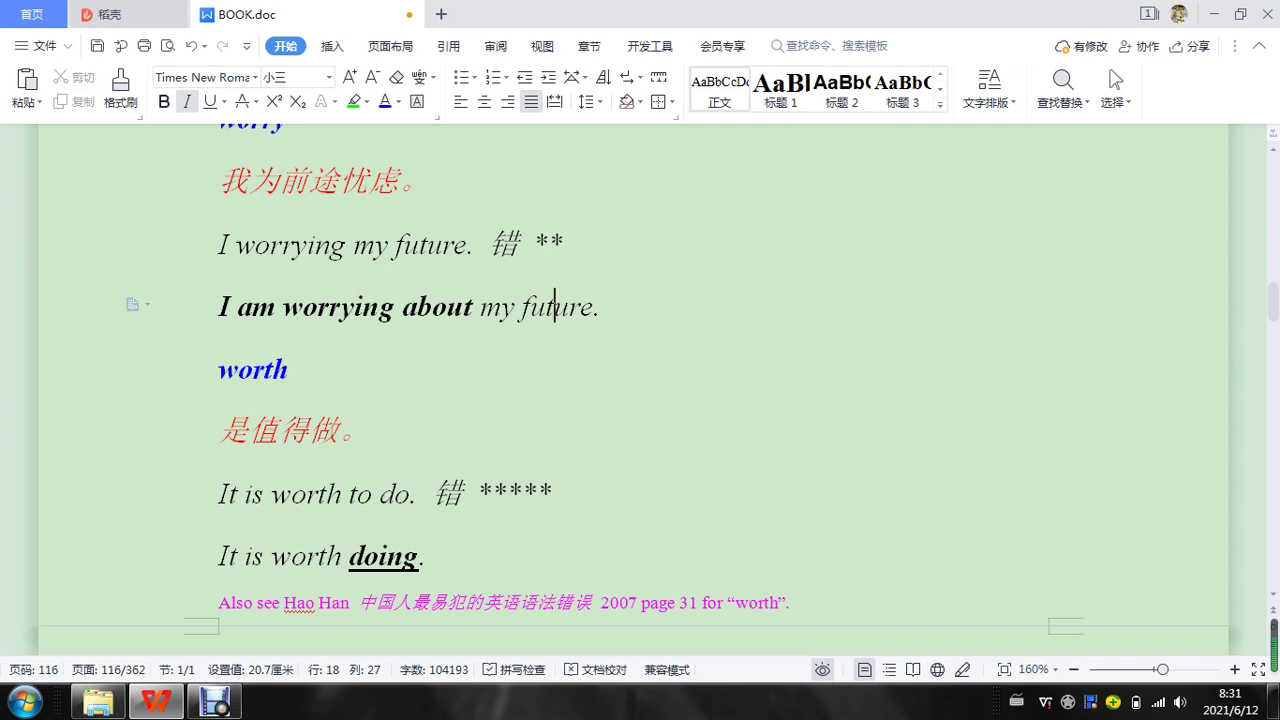
pyautogui.doubleClick(504, 243)
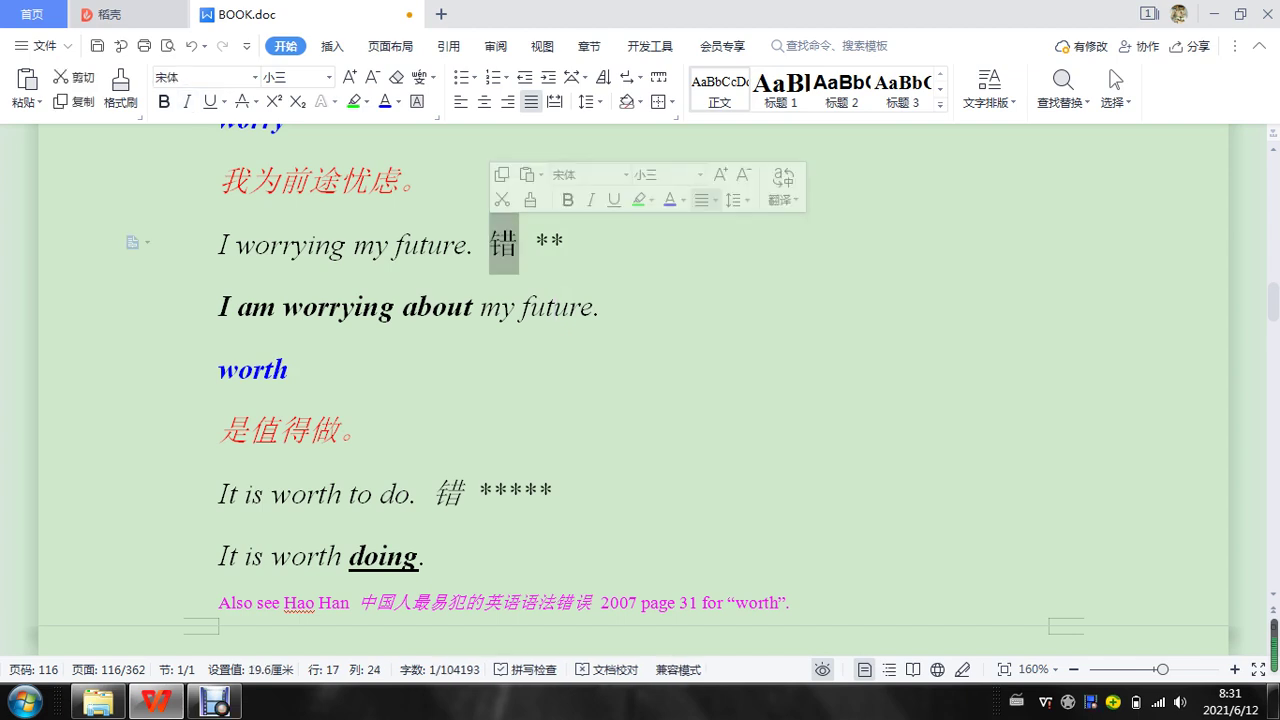
pyautogui.click(555, 305)
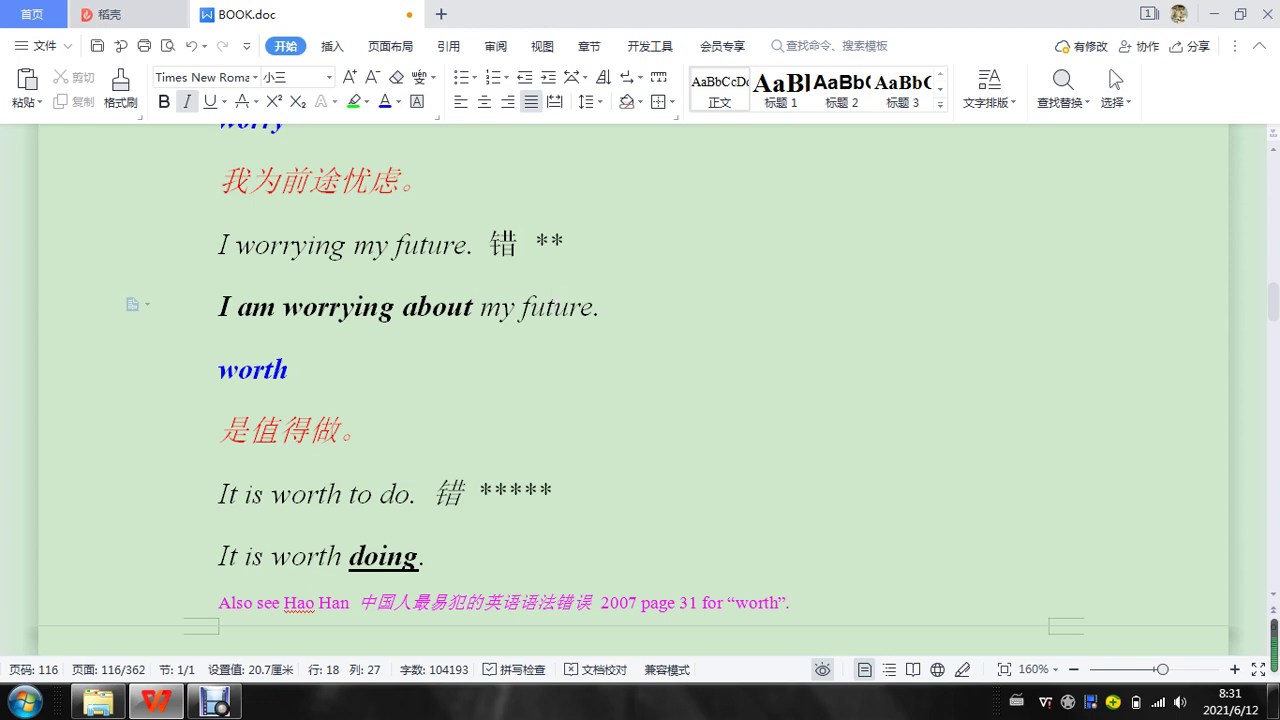
# Remove the underline from 'doing' in 'It is worth doing.'
pyautogui.doubleClick(448, 493)
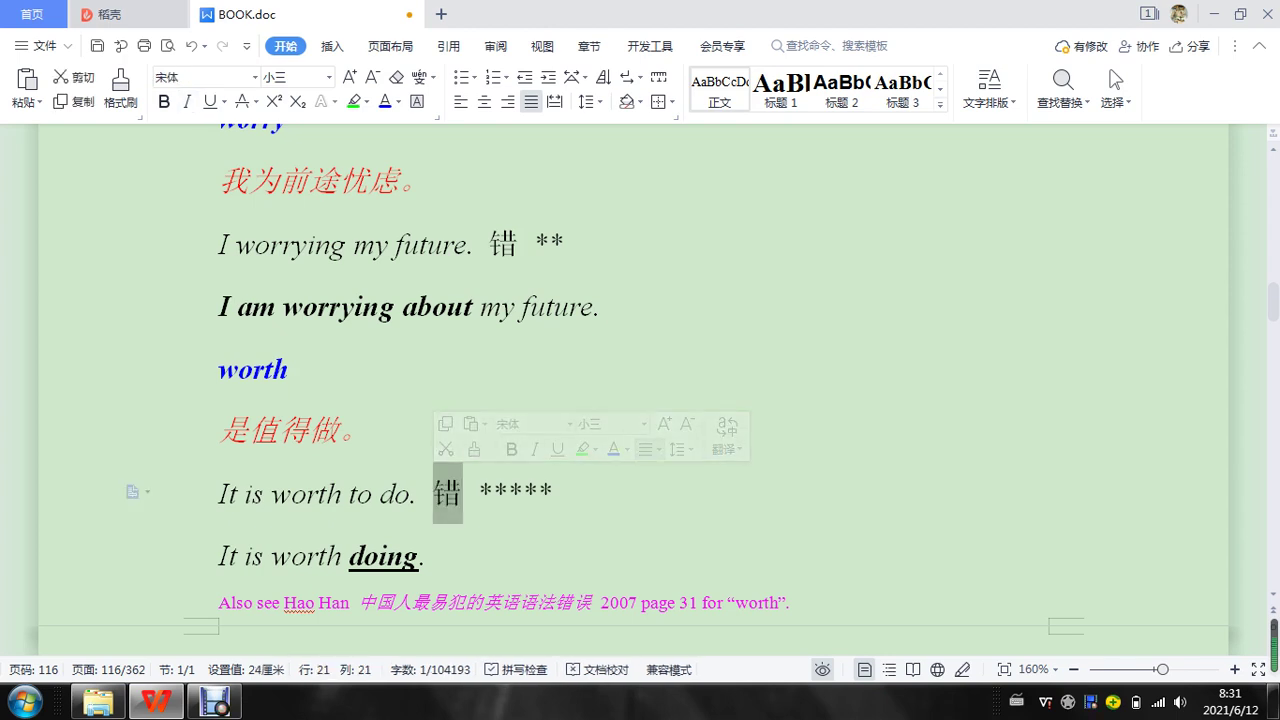
pyautogui.click(349, 555)
pyautogui.moveTo(349, 555); pyautogui.dragTo(420, 557)
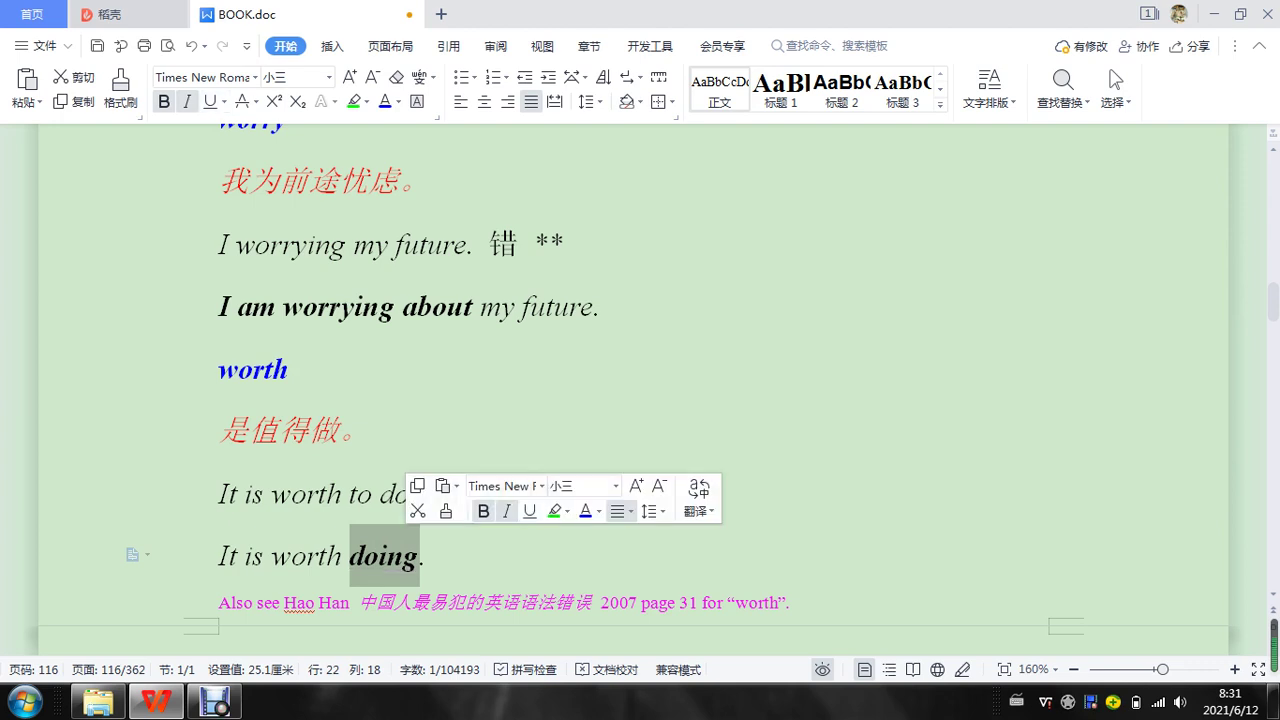
pyautogui.click(441, 556)
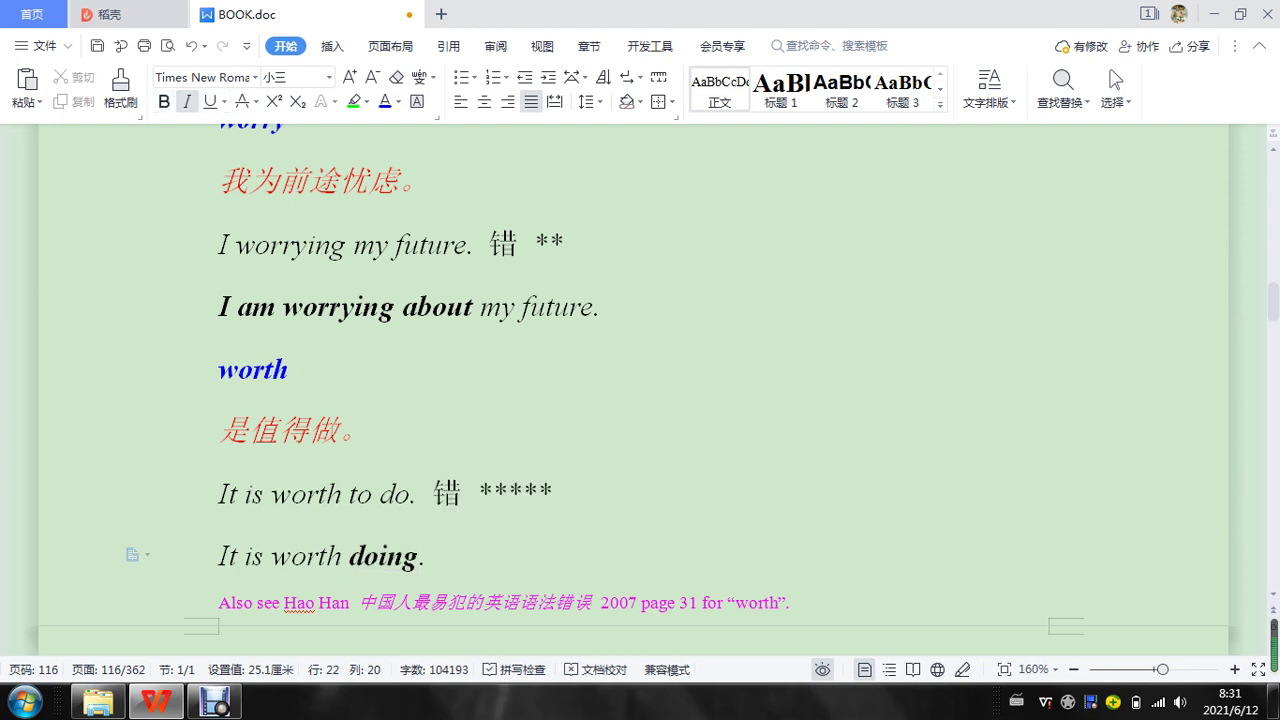